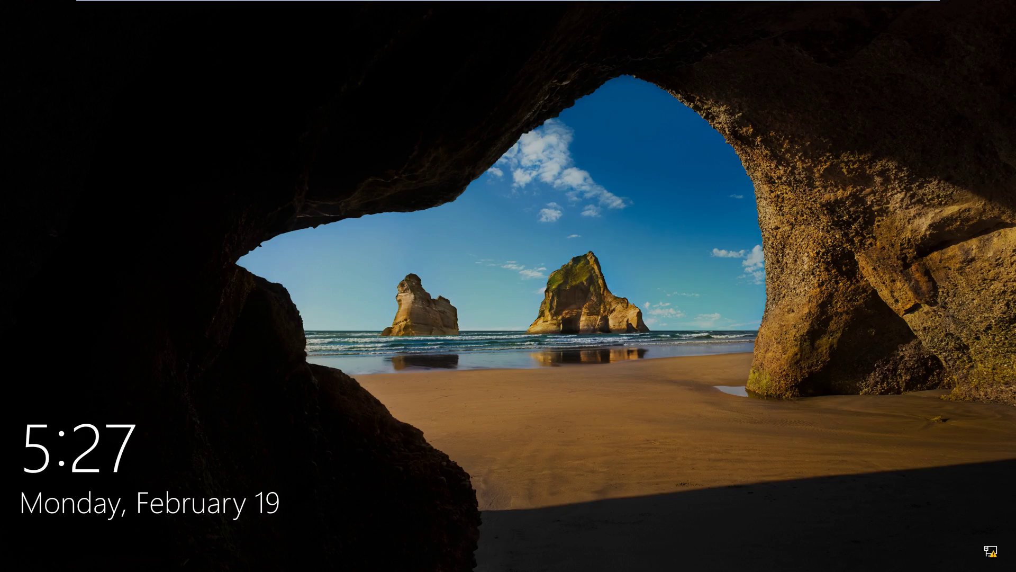
Sign in to Windows on the preselected user account with the account password.
{"action": "left_click", "coordinate": [741, 452]}
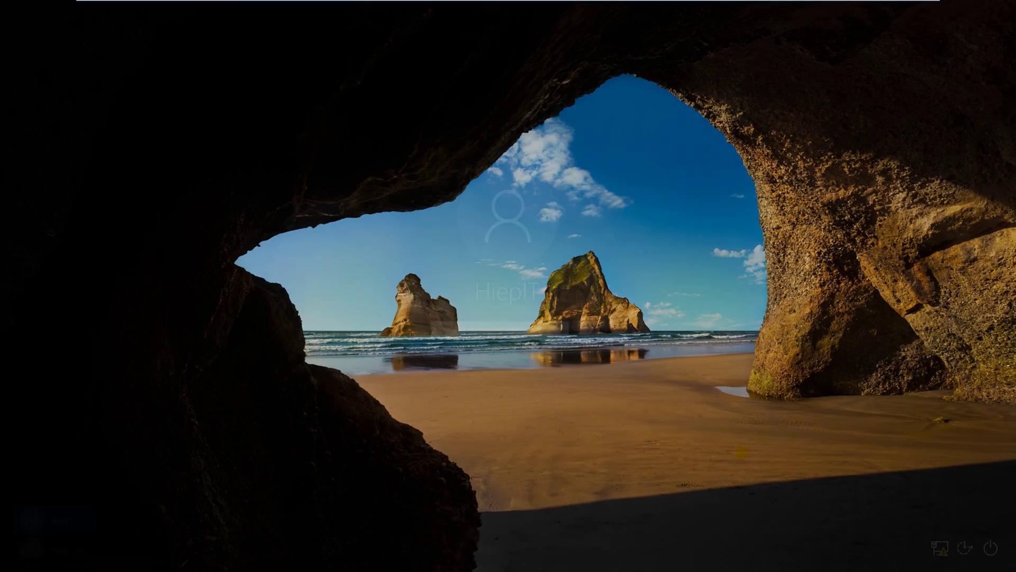
{"action": "type", "text": "••••••"}
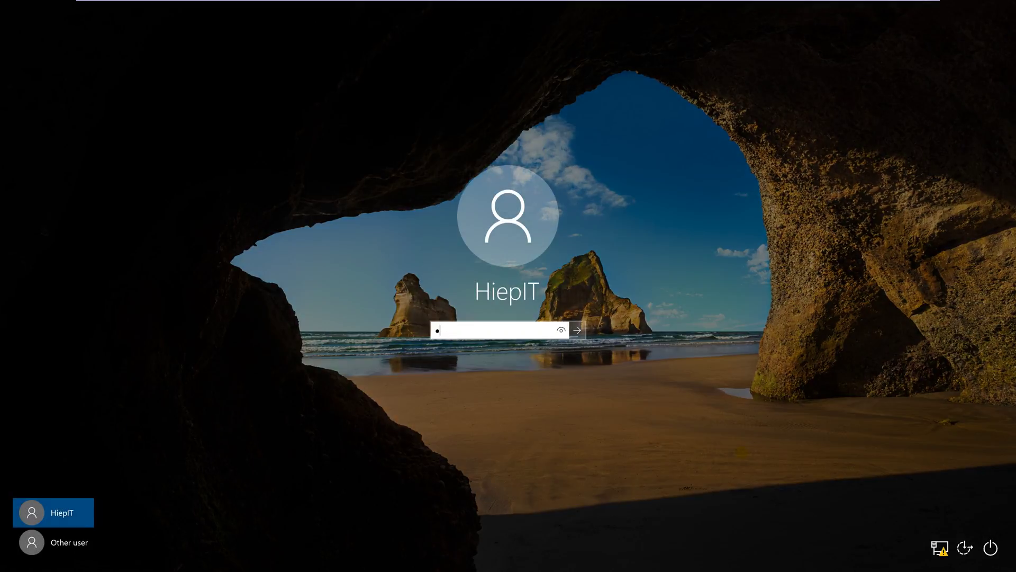
{"action": "key", "text": "Return"}
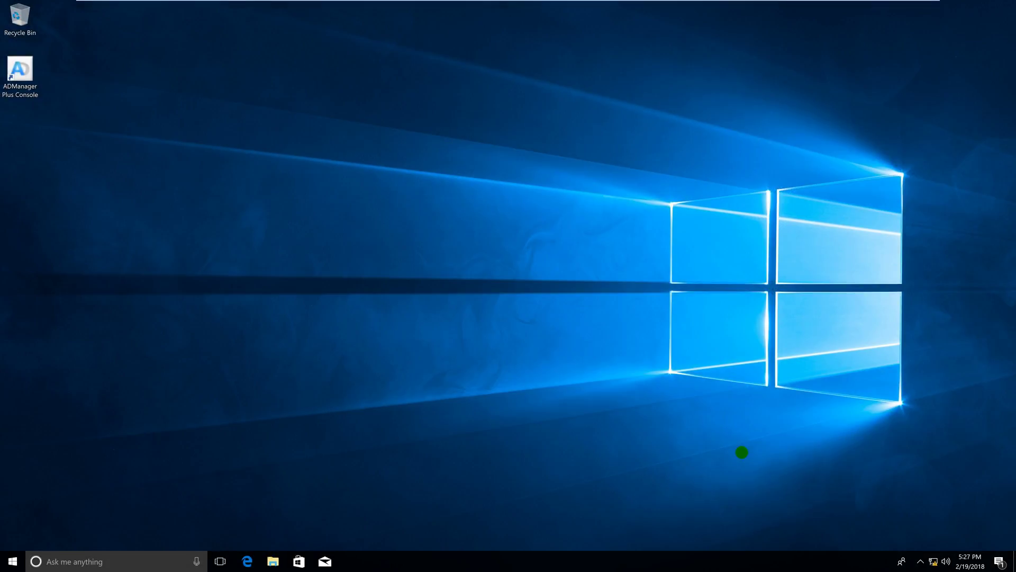
{"action": "right_click", "coordinate": [493, 265]}
{"action": "left_click", "coordinate": [523, 295]}
{"action": "right_click", "coordinate": [520, 294]}
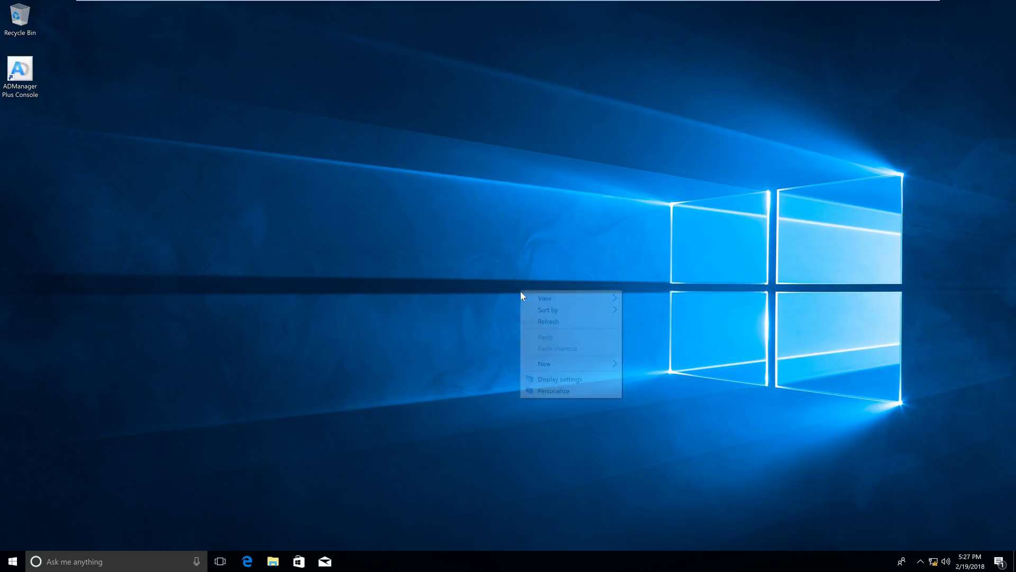
{"action": "left_click", "coordinate": [536, 319]}
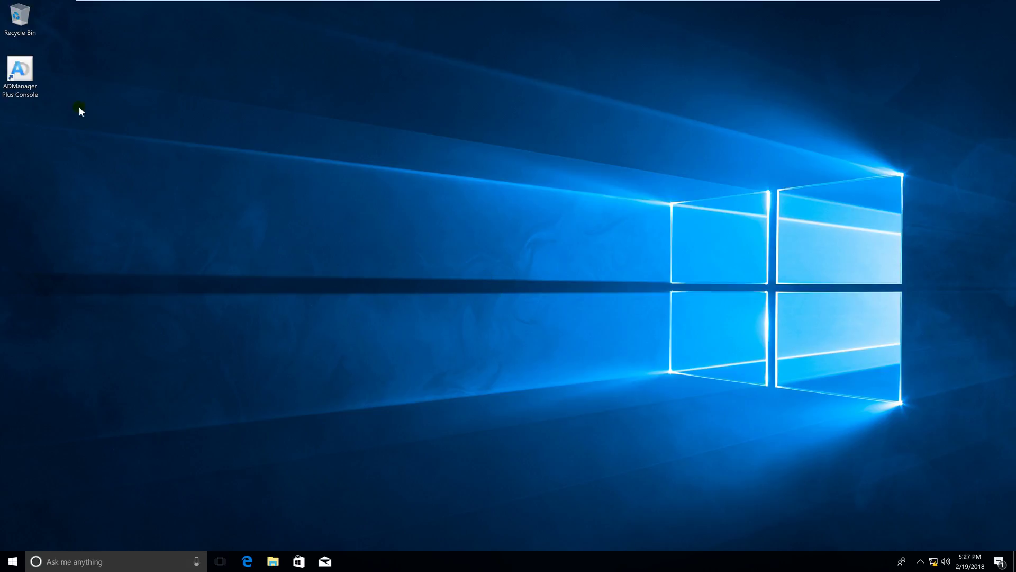
Launch the ADManager Plus Console and authorize it with the administrator user name and its password.
{"action": "double_click", "coordinate": [33, 75]}
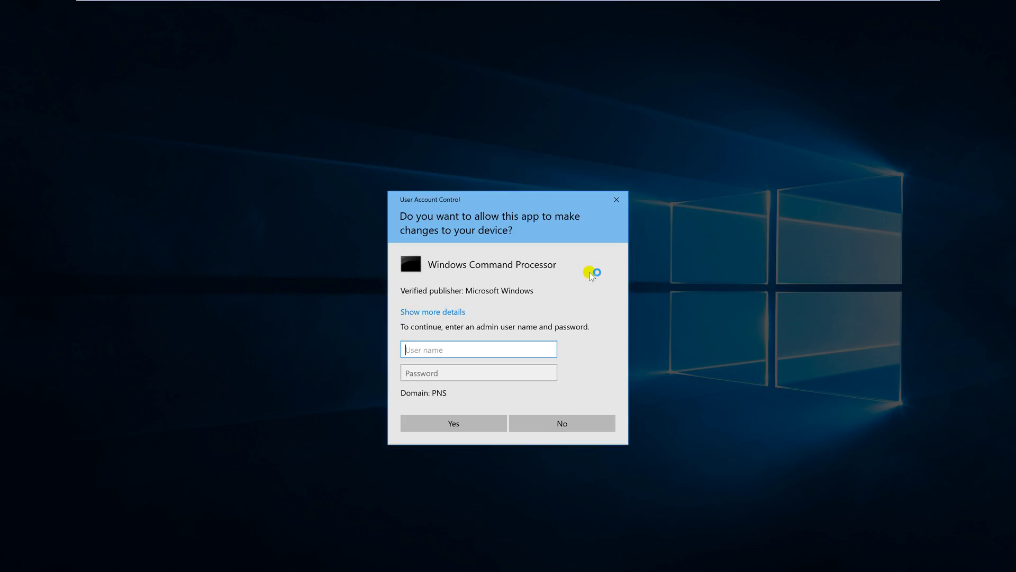
{"action": "type", "text": "administrator"}
{"action": "key", "text": "Tab"}
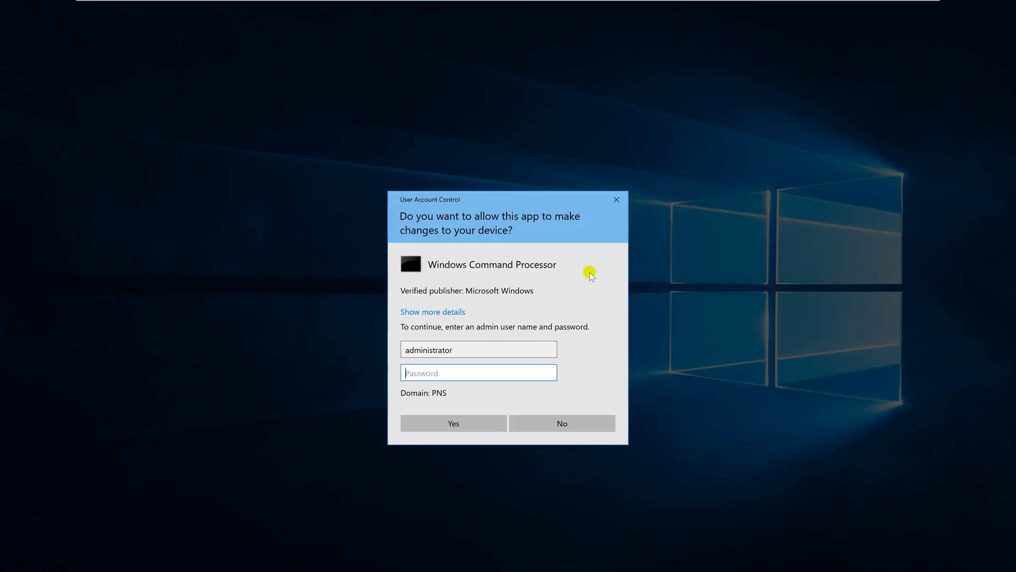
{"action": "type", "text": "••••"}
{"action": "key", "text": "Return"}
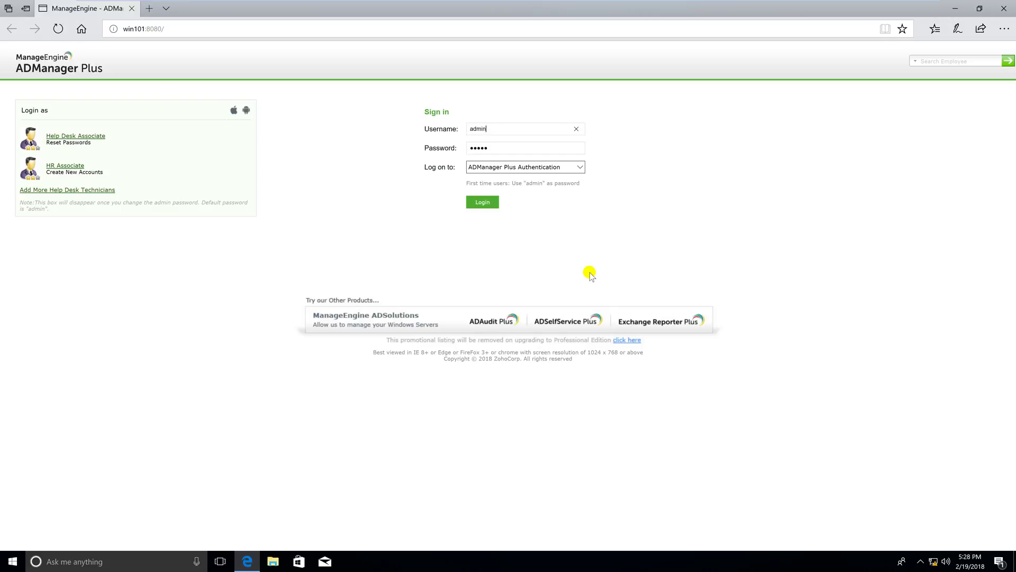
Log in to ADManager Plus with the prefilled admin credentials and open the Users Never Logged On report under AD Reports.
{"action": "left_click", "coordinate": [481, 202]}
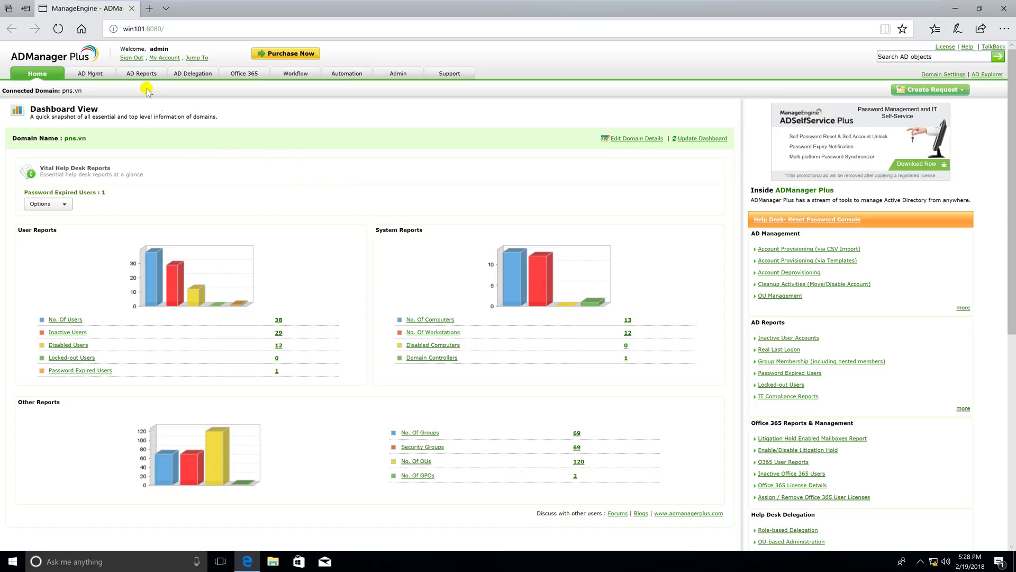
{"action": "left_click", "coordinate": [141, 73]}
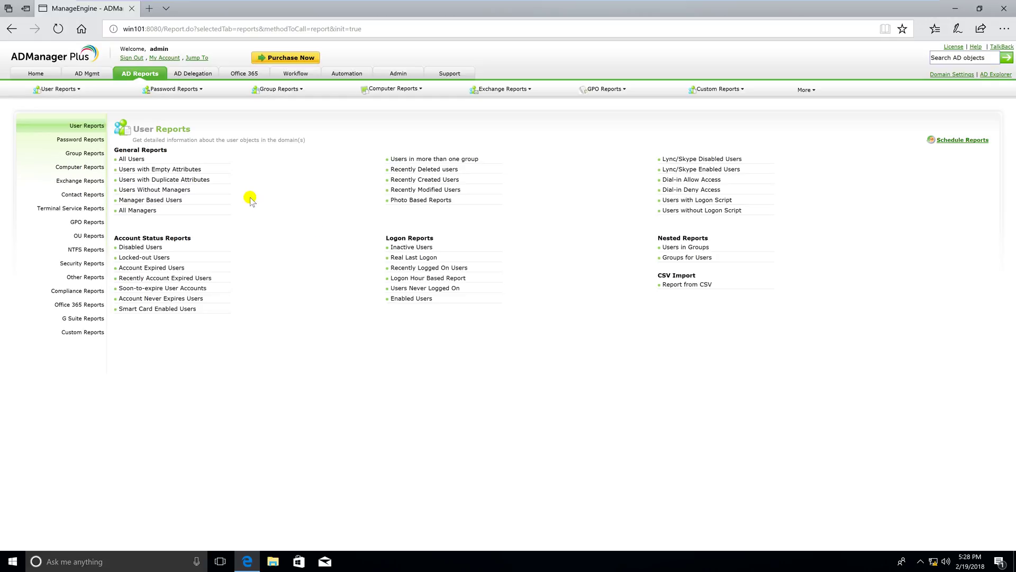
{"action": "left_click", "coordinate": [455, 289]}
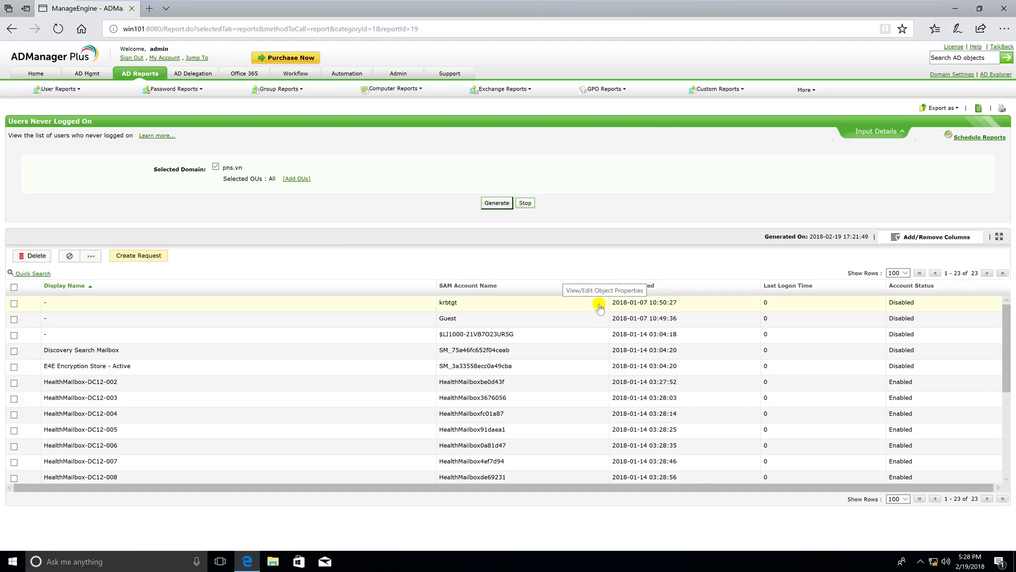
Check the rows-per-page choices and look through the accounts listed in the Users Never Logged On report.
{"action": "left_click", "coordinate": [903, 274]}
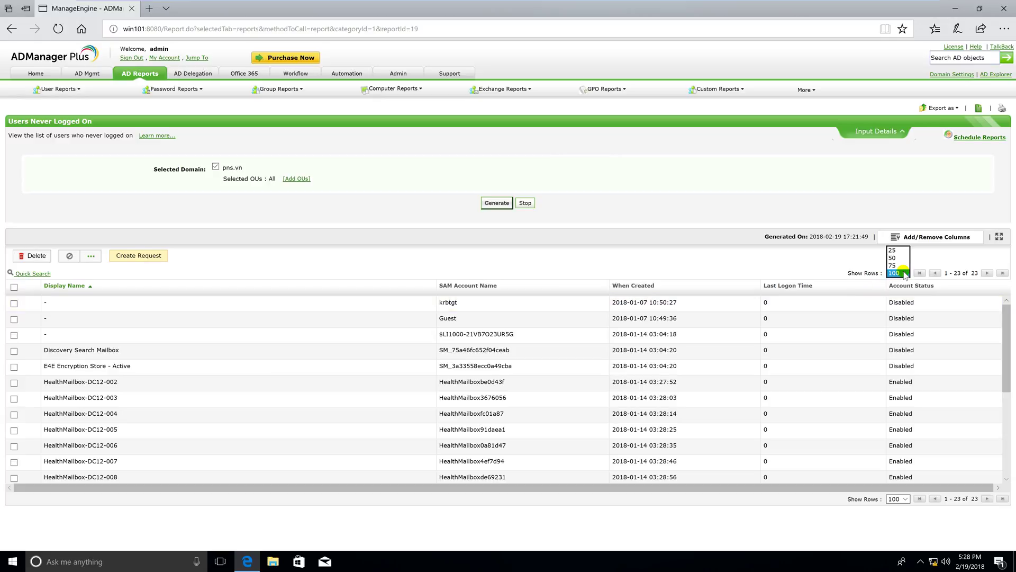
{"action": "left_click", "coordinate": [900, 268]}
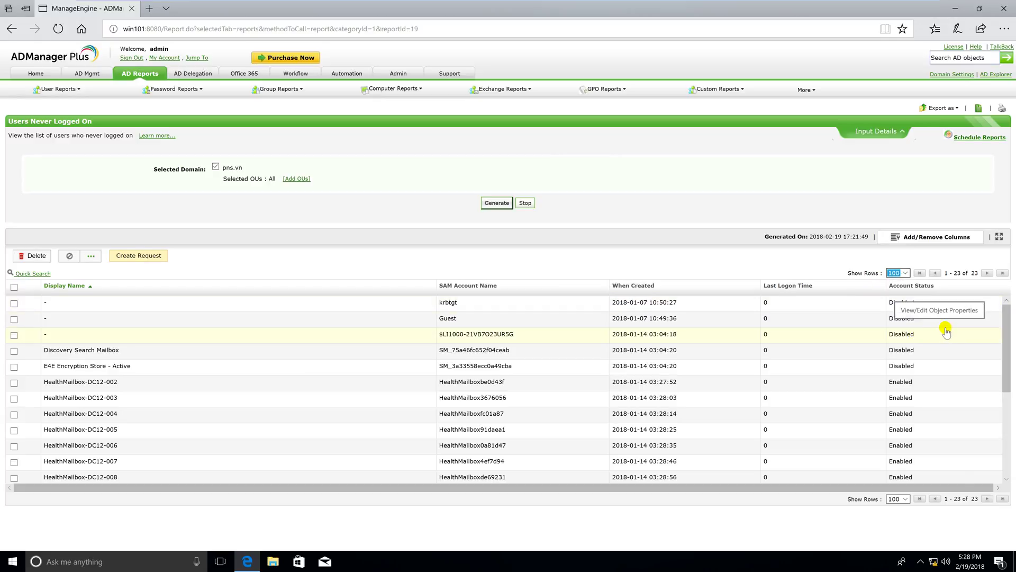
{"action": "scroll", "coordinate": [947, 346], "scroll_direction": "down", "scroll_amount": 2}
{"action": "scroll", "coordinate": [947, 352], "scroll_direction": "down", "scroll_amount": 5}
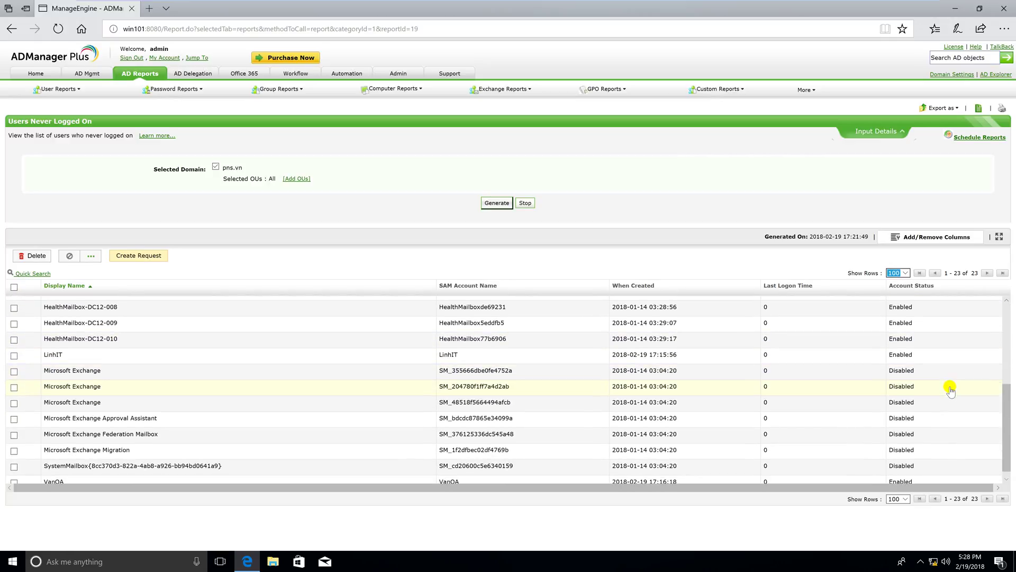
{"action": "scroll", "coordinate": [949, 391], "scroll_direction": "up", "scroll_amount": 7}
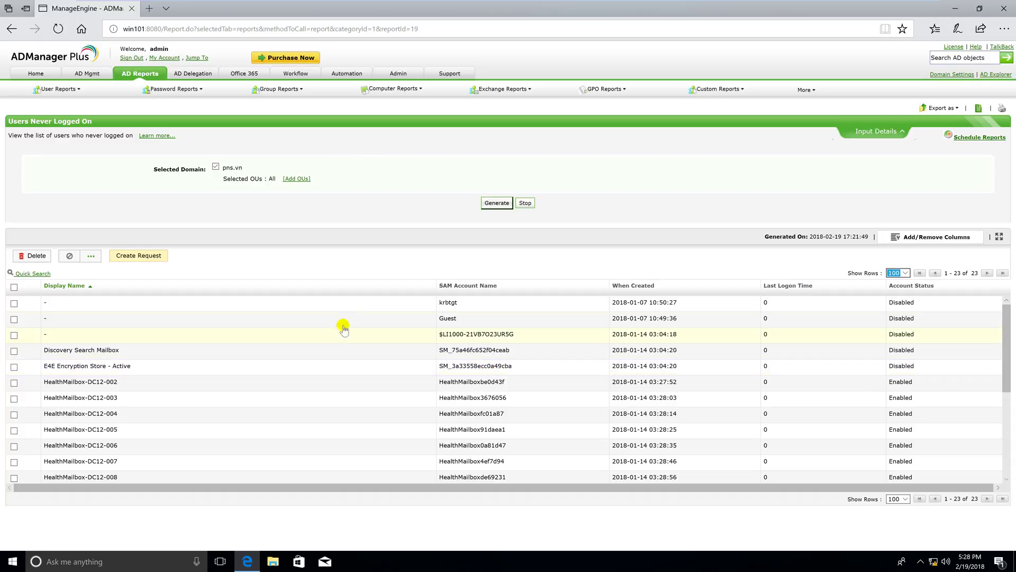
View the Users Never Logged On report in a maximized full-screen window, examine its accounts, and close that window.
{"action": "left_click", "coordinate": [1000, 236]}
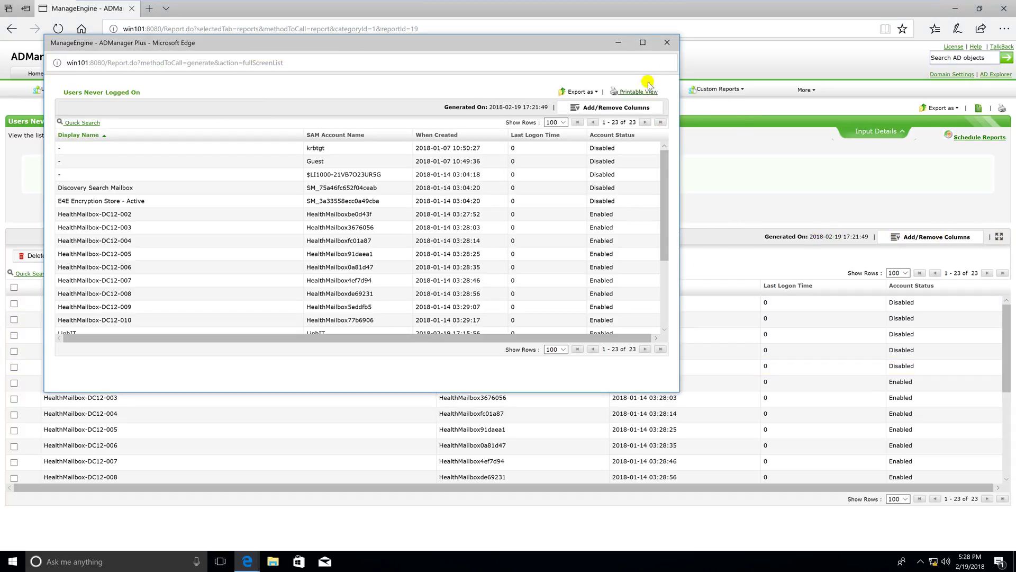
{"action": "left_click", "coordinate": [642, 43]}
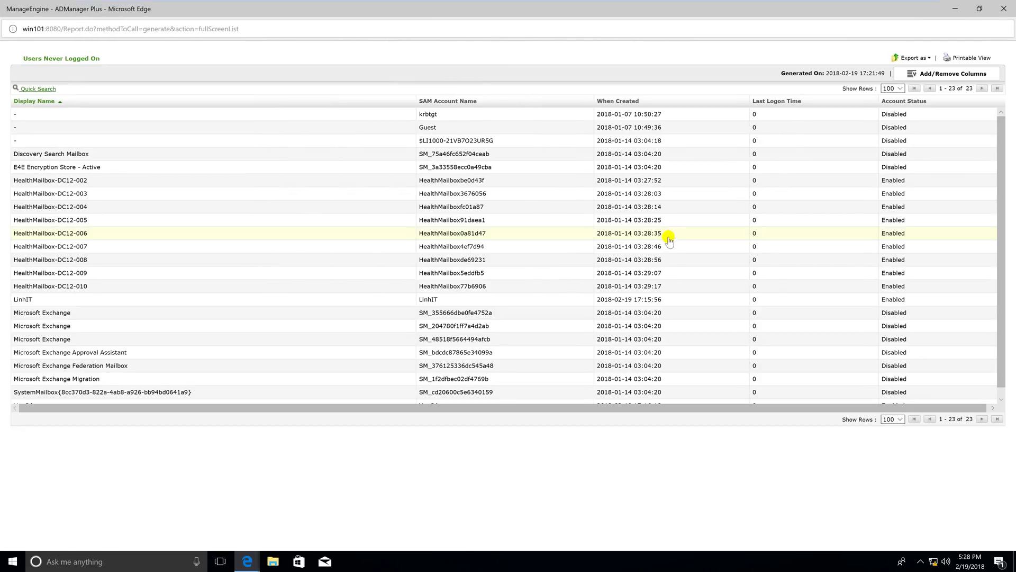
{"action": "scroll", "coordinate": [680, 258], "scroll_direction": "down", "scroll_amount": 1}
{"action": "scroll", "coordinate": [680, 257], "scroll_direction": "up", "scroll_amount": 1}
{"action": "scroll", "coordinate": [680, 258], "scroll_direction": "down", "scroll_amount": 1}
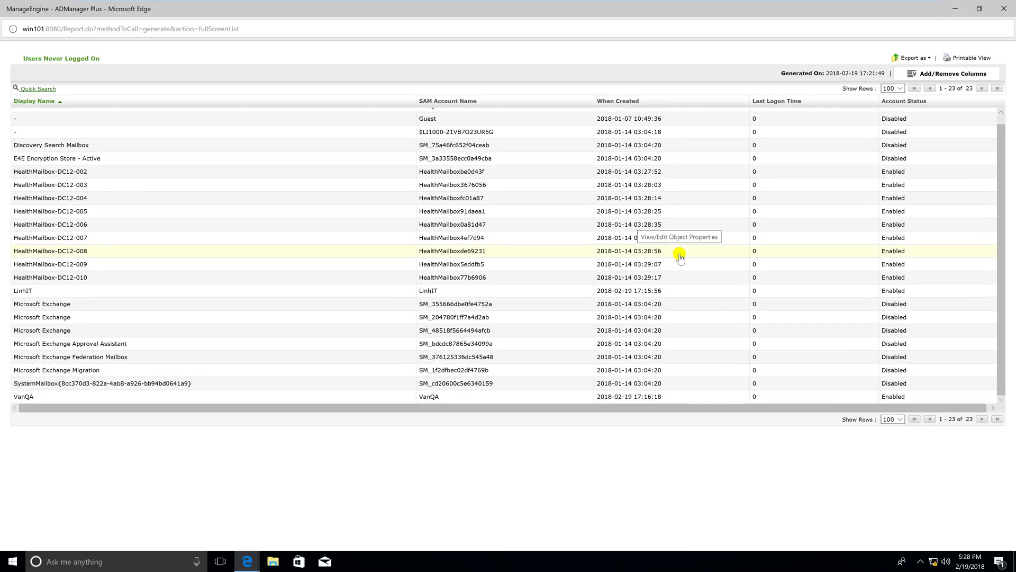
{"action": "scroll", "coordinate": [680, 258], "scroll_direction": "up", "scroll_amount": 1}
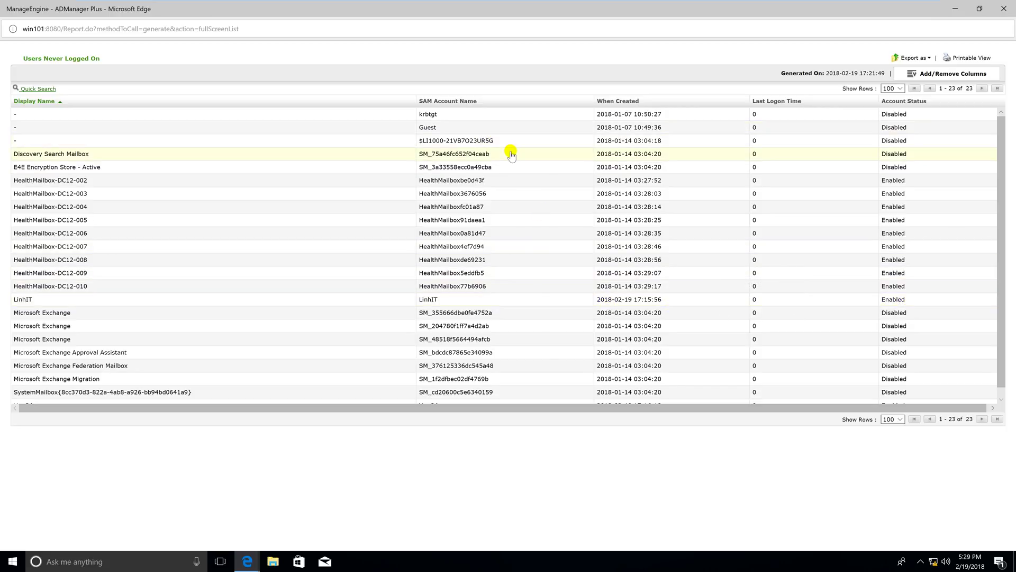
{"action": "scroll", "coordinate": [510, 152], "scroll_direction": "down", "scroll_amount": 1}
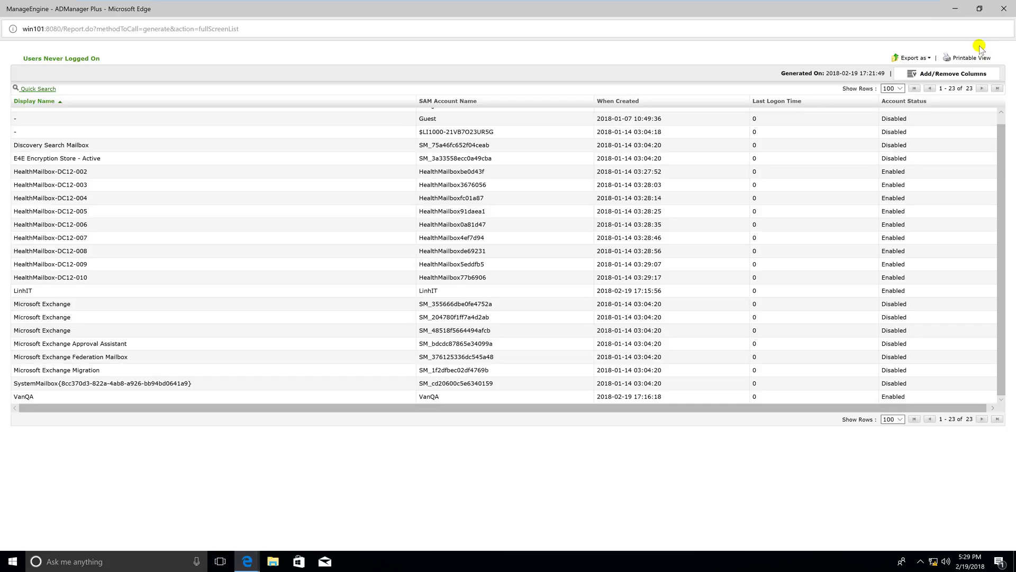
{"action": "left_click", "coordinate": [1003, 8]}
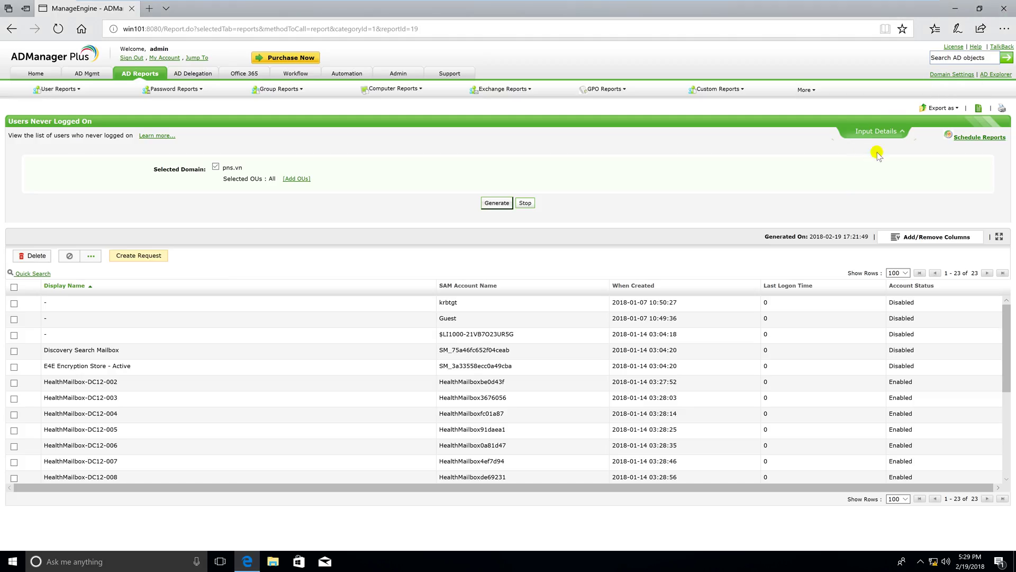
Export the Users Never Logged On report as XLSX, save it, and open ADMPReport from the Downloads folder in Excel.
{"action": "left_click", "coordinate": [934, 108]}
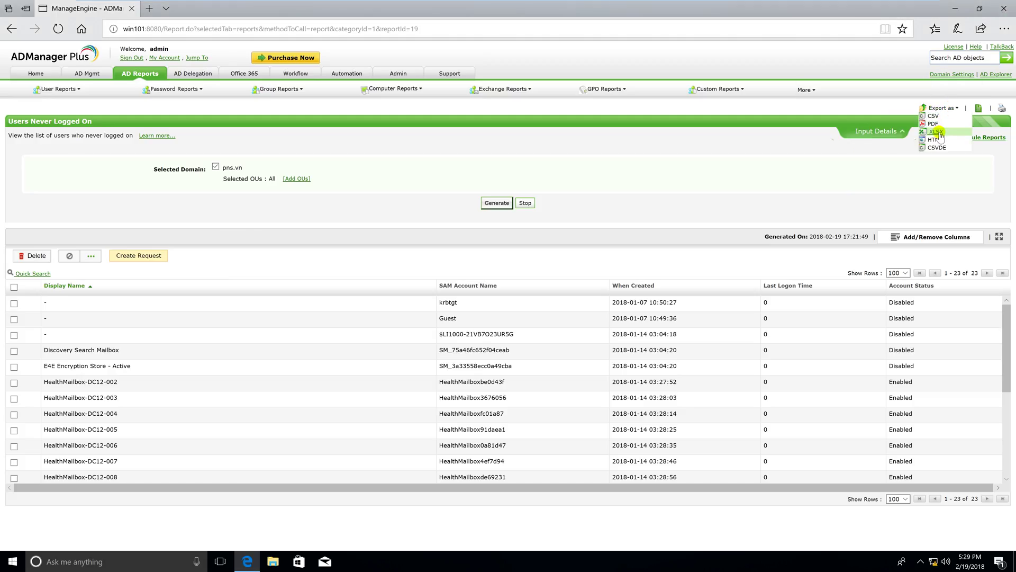
{"action": "left_click", "coordinate": [938, 133]}
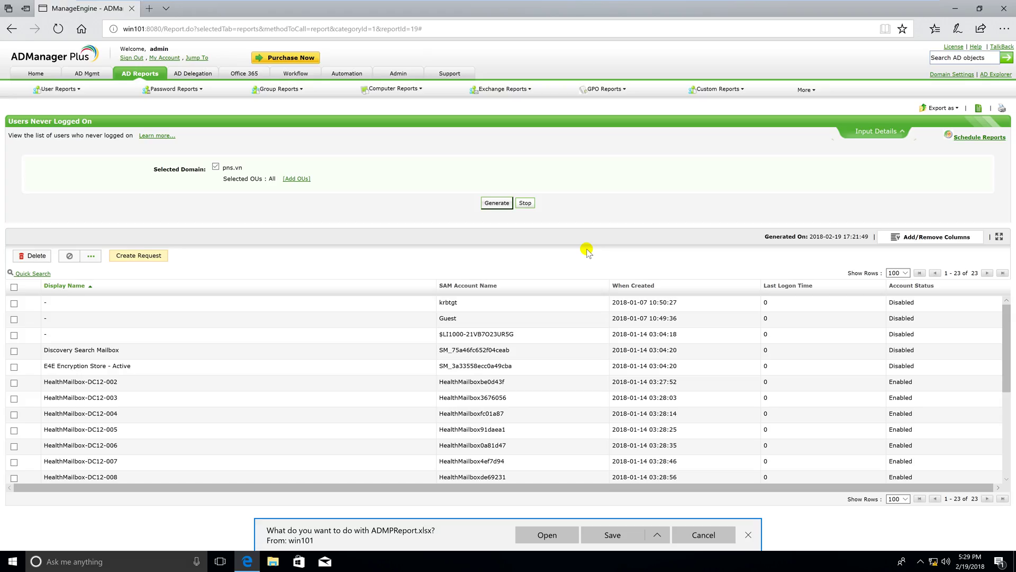
{"action": "left_click", "coordinate": [623, 538]}
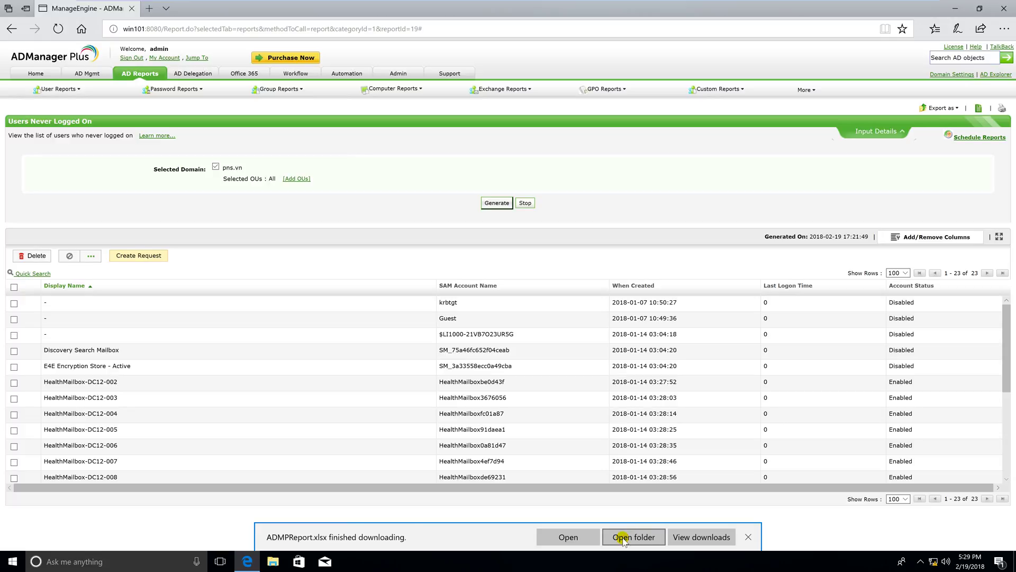
{"action": "left_click", "coordinate": [622, 538]}
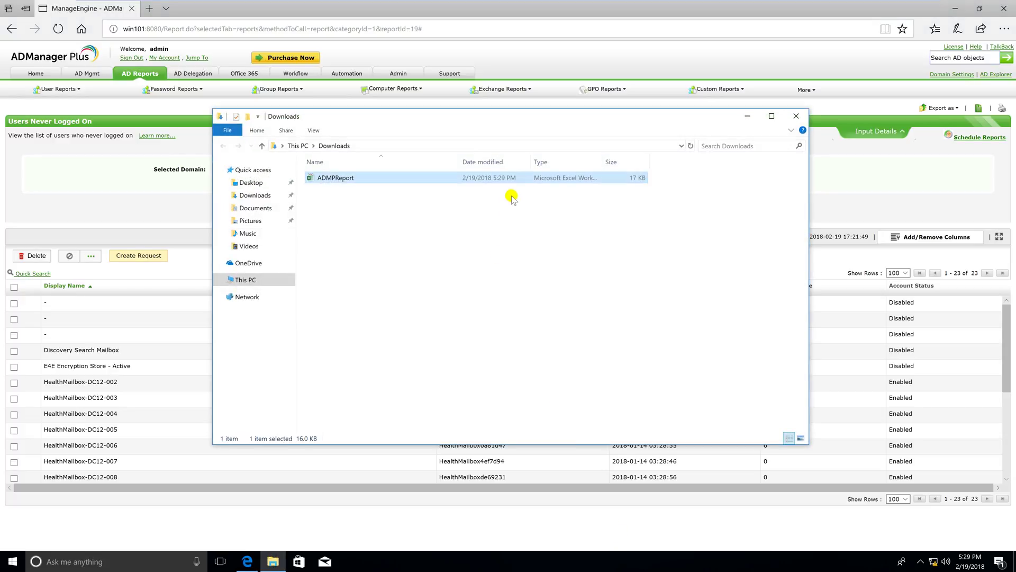
{"action": "double_click", "coordinate": [517, 177]}
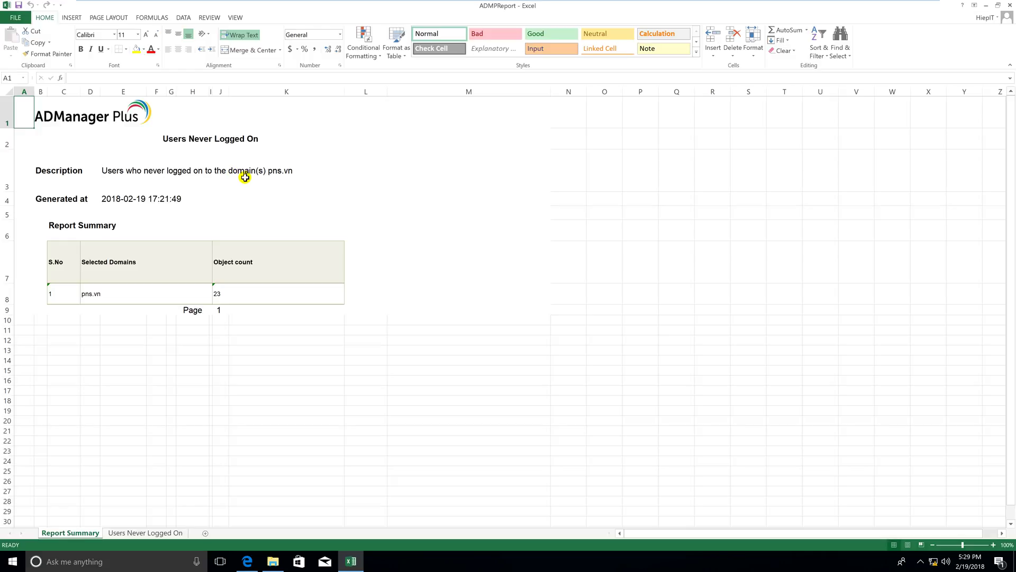
Examine account names and statuses on the workbook's Users Never Logged On sheet, then close the workbook.
{"action": "left_click", "coordinate": [150, 535]}
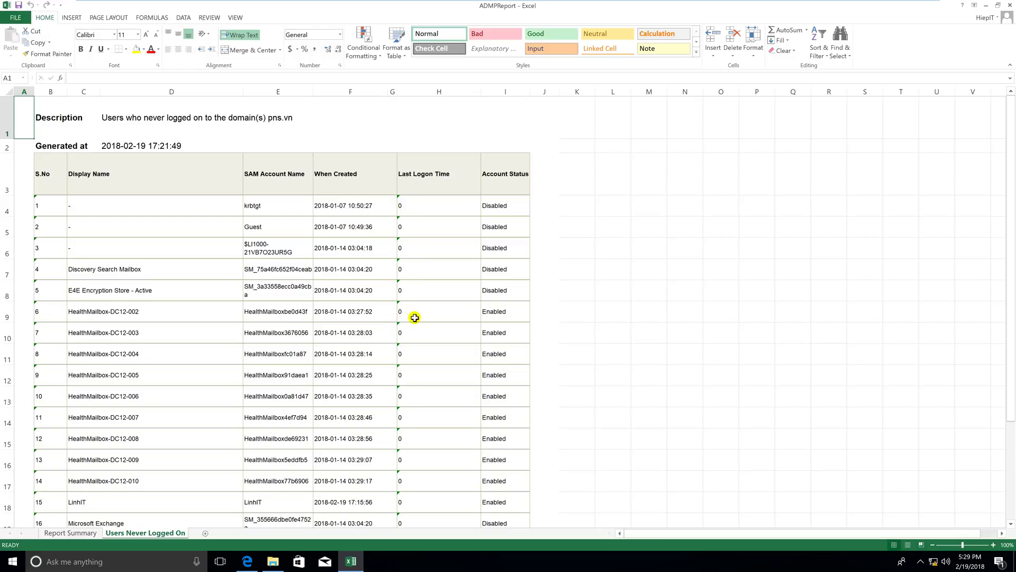
{"action": "left_click", "coordinate": [515, 218]}
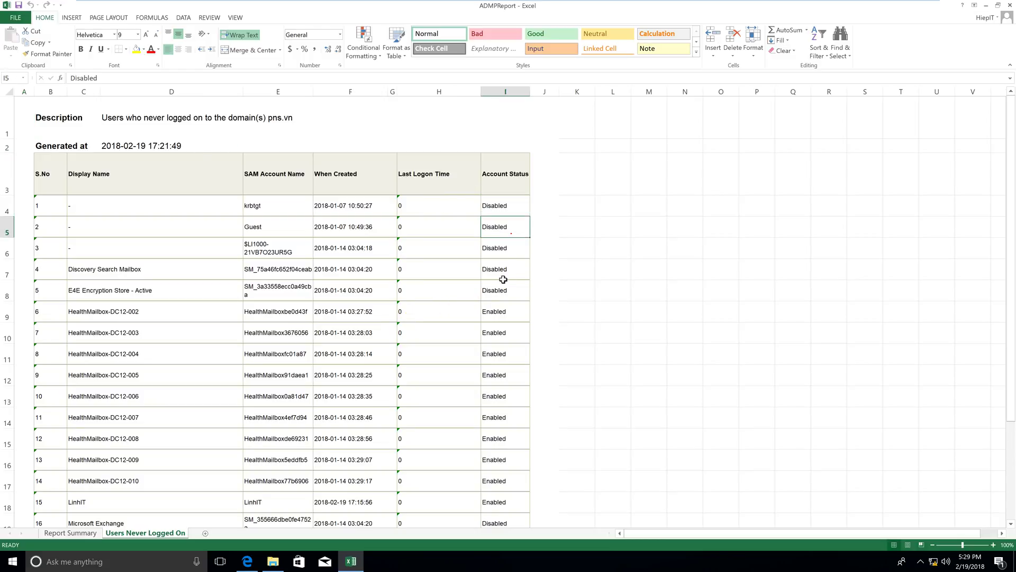
{"action": "left_click", "coordinate": [503, 311]}
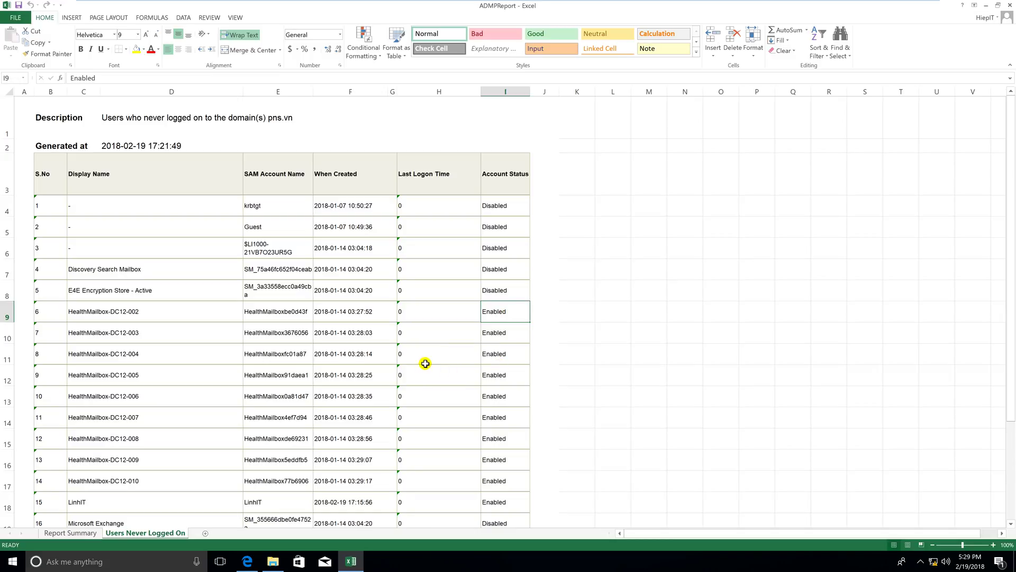
{"action": "scroll", "coordinate": [425, 363], "scroll_direction": "down", "scroll_amount": 3}
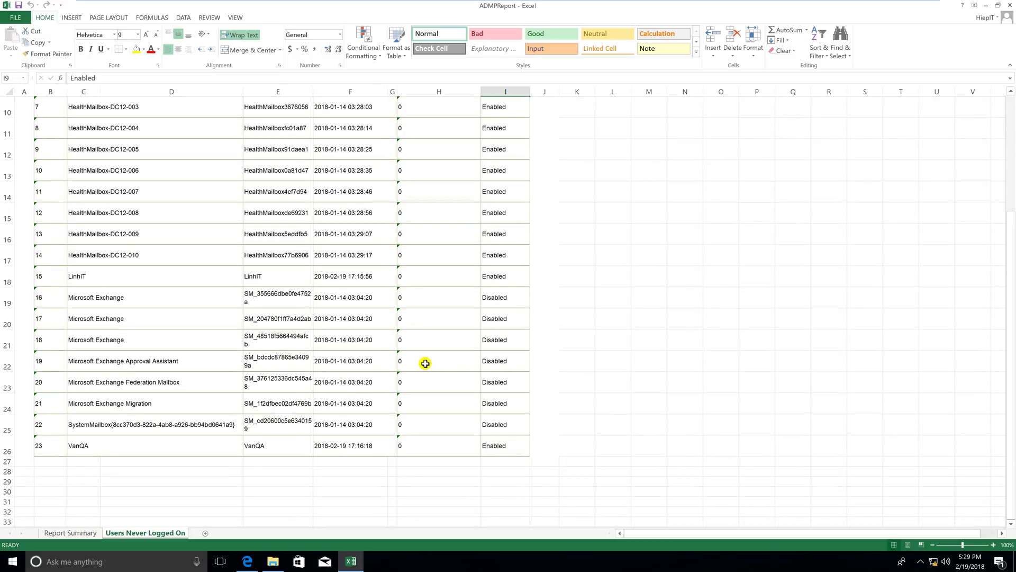
{"action": "left_click", "coordinate": [274, 442]}
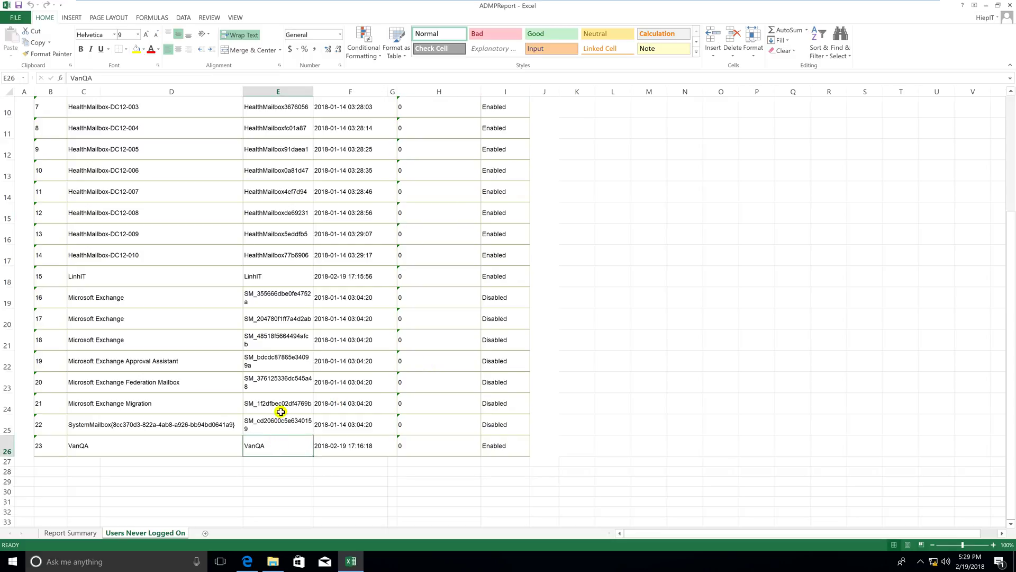
{"action": "left_click", "coordinate": [282, 408]}
{"action": "scroll", "coordinate": [292, 374], "scroll_direction": "up", "scroll_amount": 2}
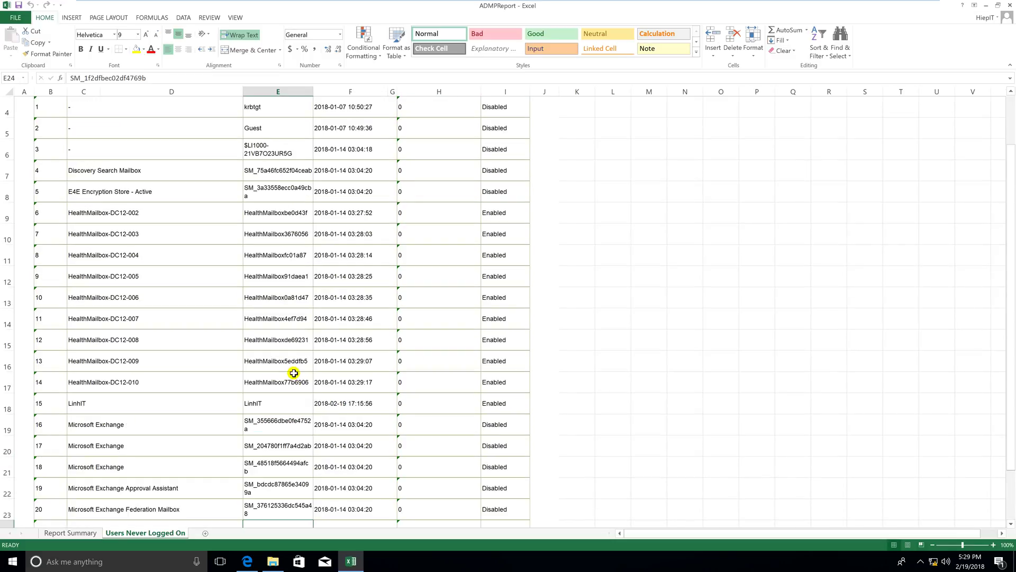
{"action": "left_click", "coordinate": [172, 392]}
{"action": "left_click", "coordinate": [281, 392]}
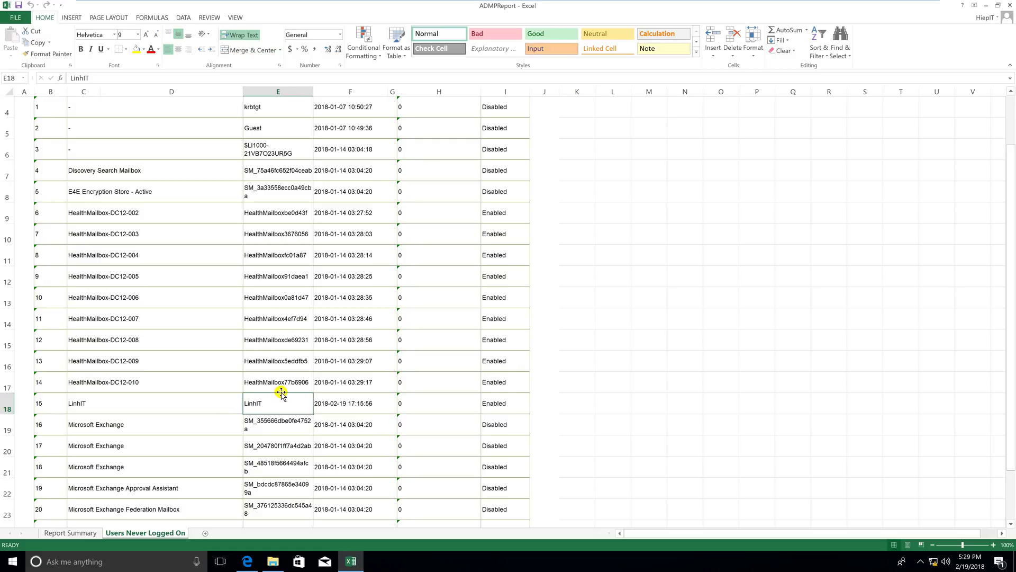
{"action": "scroll", "coordinate": [281, 392], "scroll_direction": "up", "scroll_amount": 1}
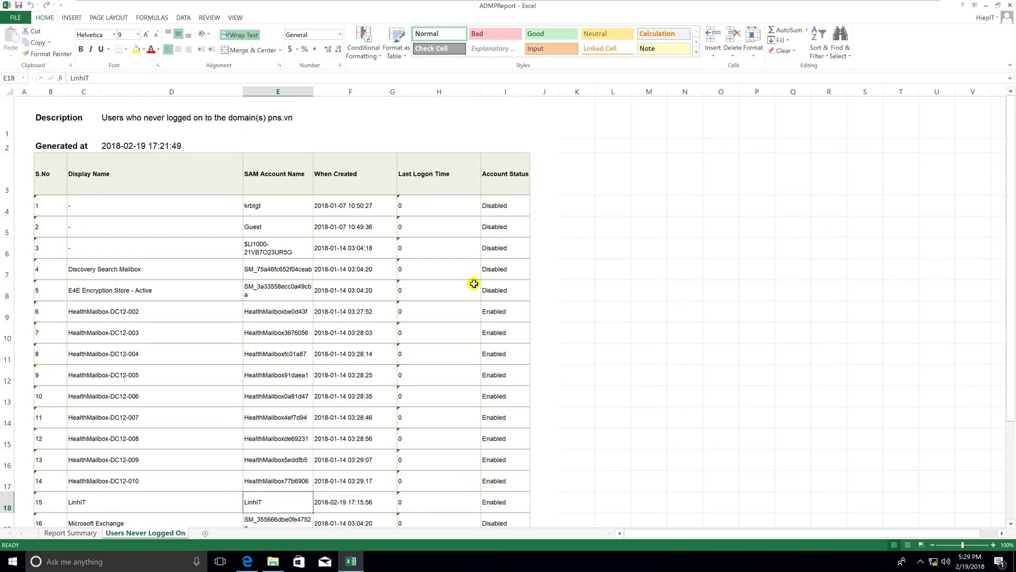
{"action": "left_click", "coordinate": [1009, 5]}
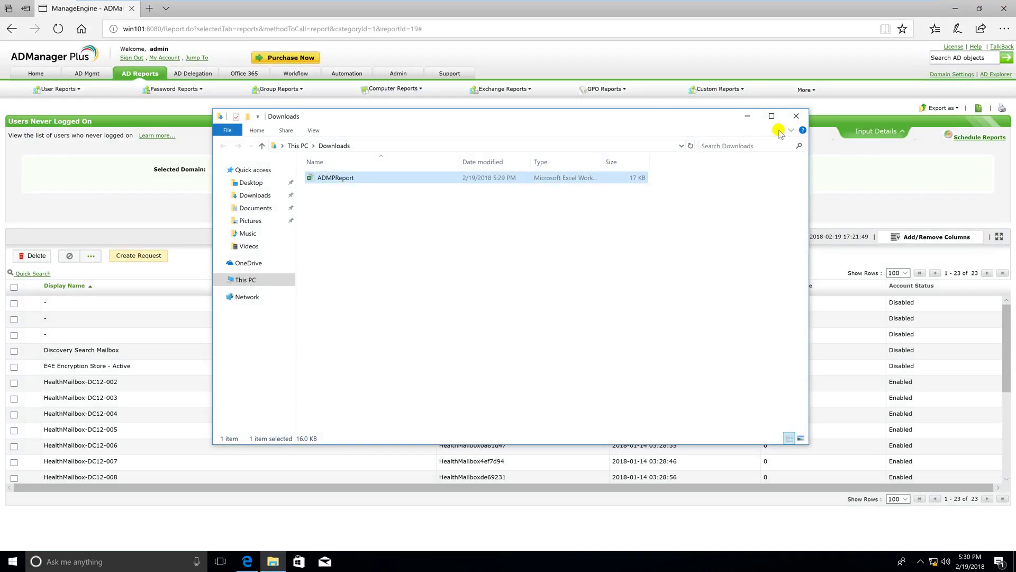
Put the Downloads window away, open the Inactive Users report, generate it for the last 30 days, and look through the listed accounts.
{"action": "left_click", "coordinate": [751, 117]}
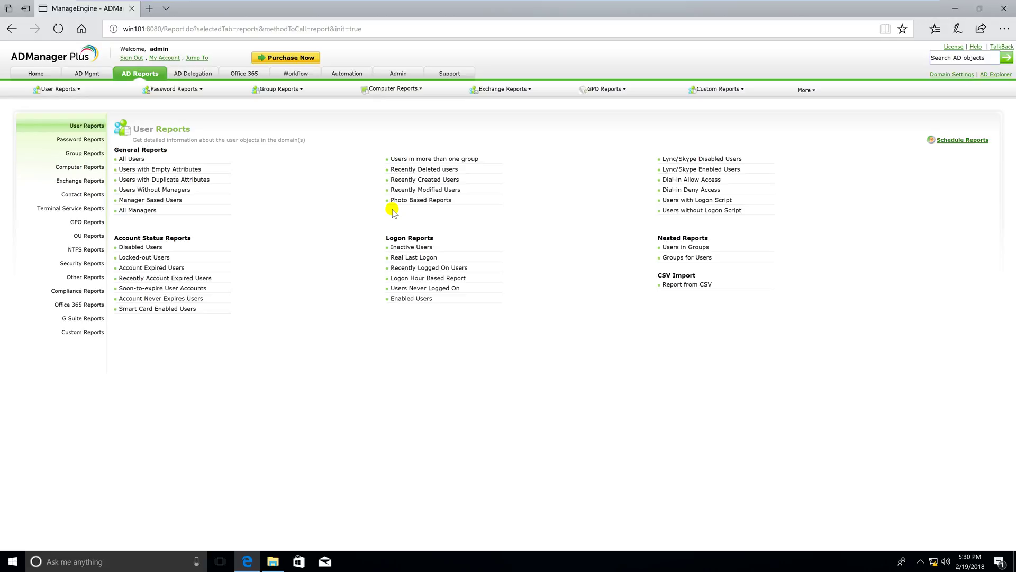
{"action": "left_click", "coordinate": [425, 246]}
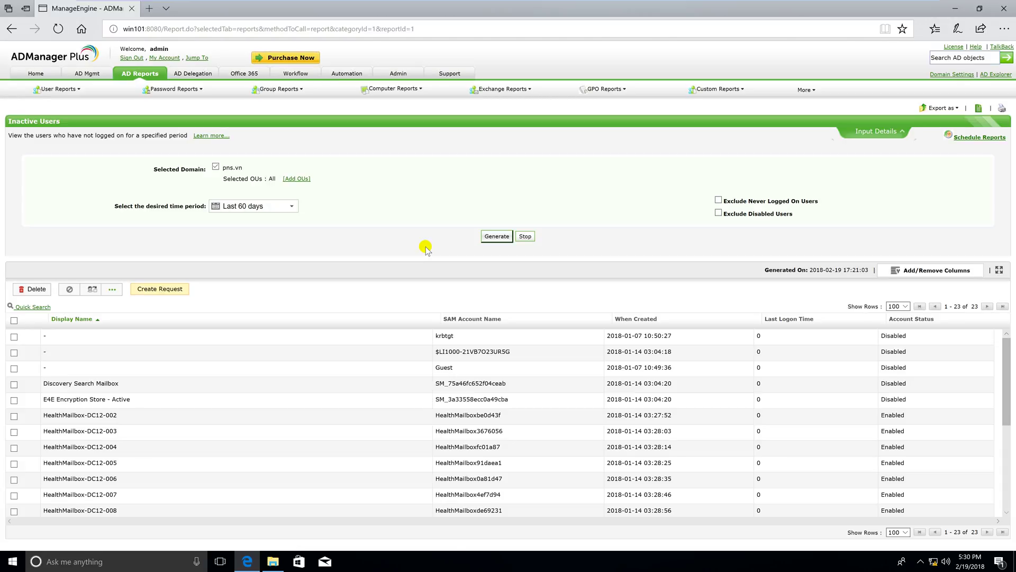
{"action": "left_click", "coordinate": [295, 205]}
{"action": "left_click", "coordinate": [258, 249]}
{"action": "left_click", "coordinate": [487, 239]}
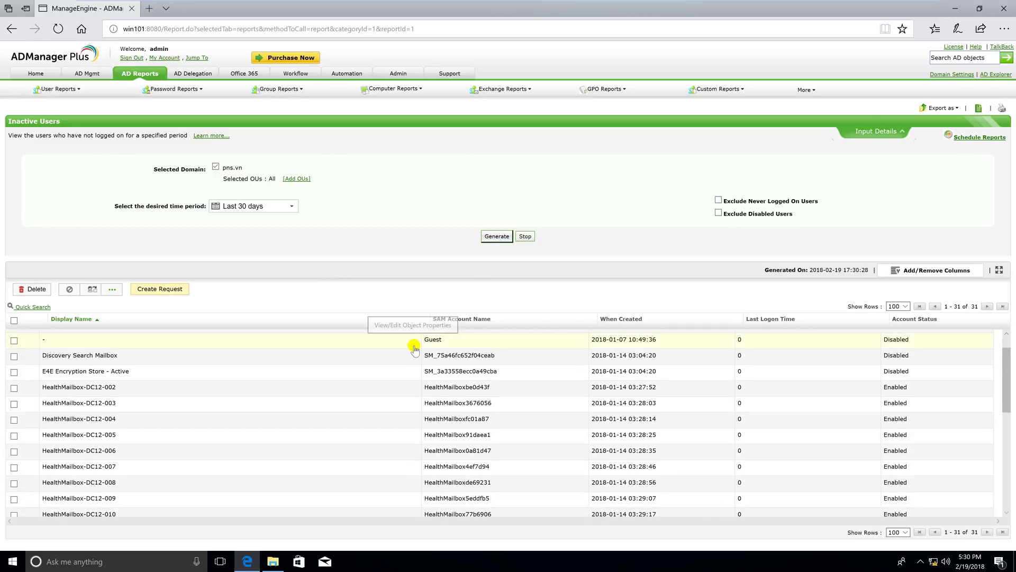
{"action": "scroll", "coordinate": [414, 349], "scroll_direction": "down", "scroll_amount": 3}
{"action": "scroll", "coordinate": [416, 351], "scroll_direction": "down", "scroll_amount": 2}
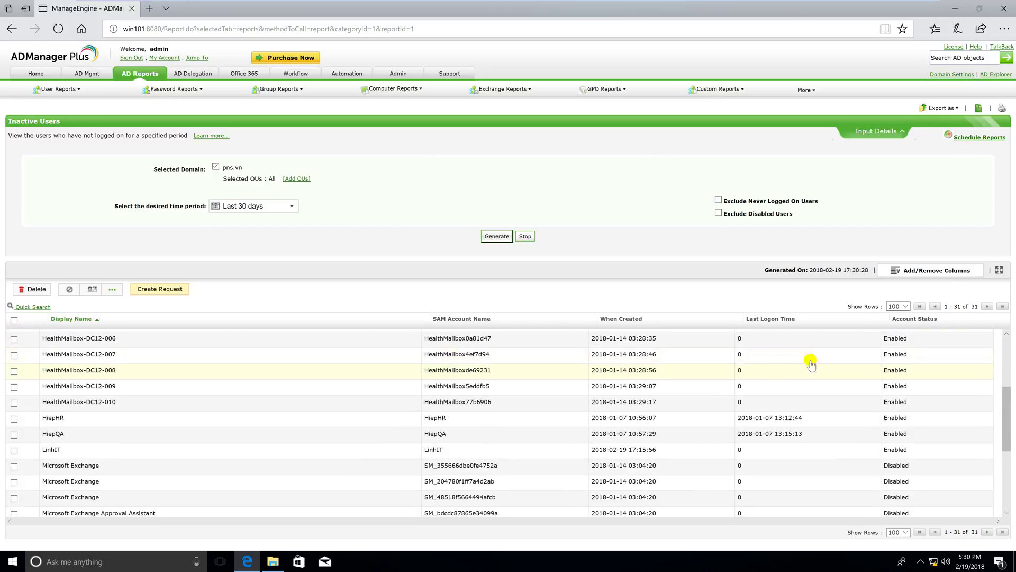
Show 50 rows per page in the Inactive Users report, switch back to 100, and review the accounts' last logon times.
{"action": "left_click", "coordinate": [899, 306]}
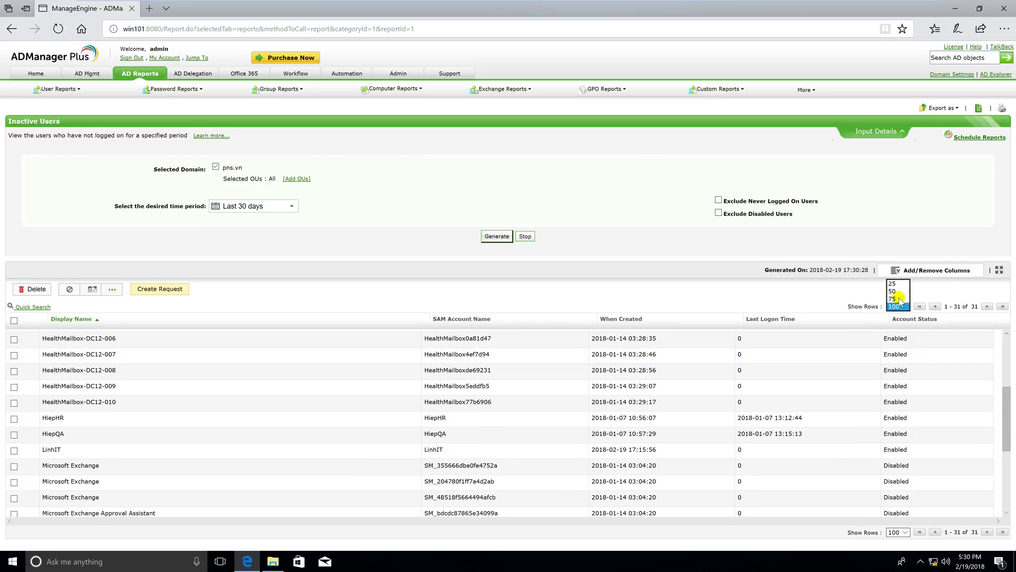
{"action": "left_click", "coordinate": [902, 293]}
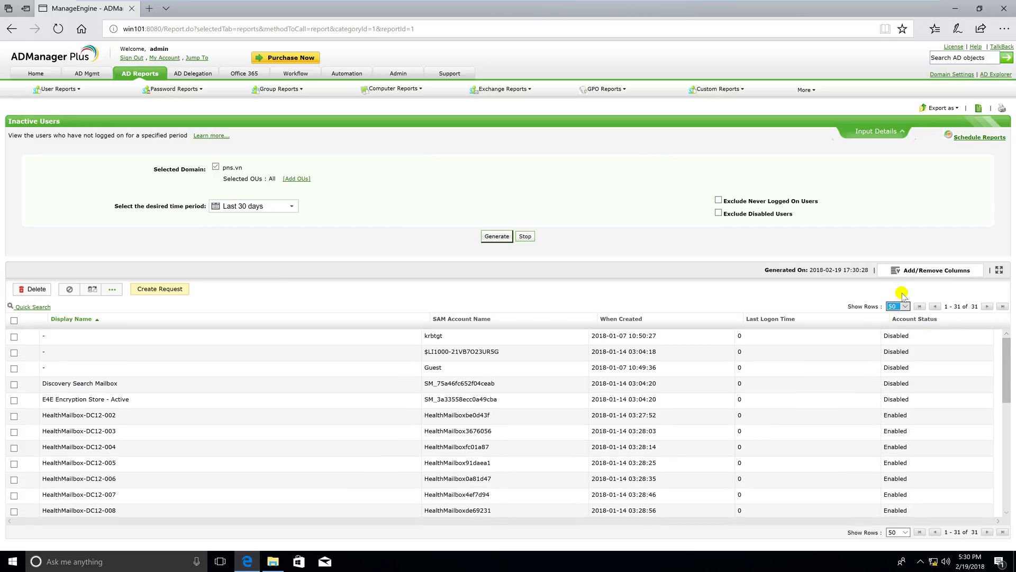
{"action": "left_click", "coordinate": [903, 307]}
{"action": "left_click", "coordinate": [898, 322]}
{"action": "scroll", "coordinate": [609, 376], "scroll_direction": "down", "scroll_amount": 4}
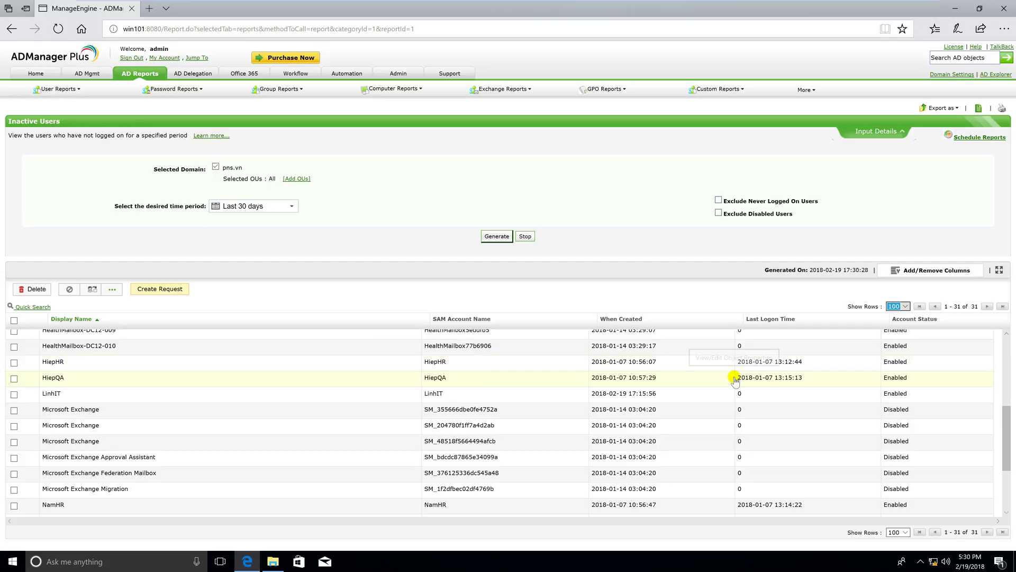
{"action": "scroll", "coordinate": [735, 379], "scroll_direction": "down", "scroll_amount": 3}
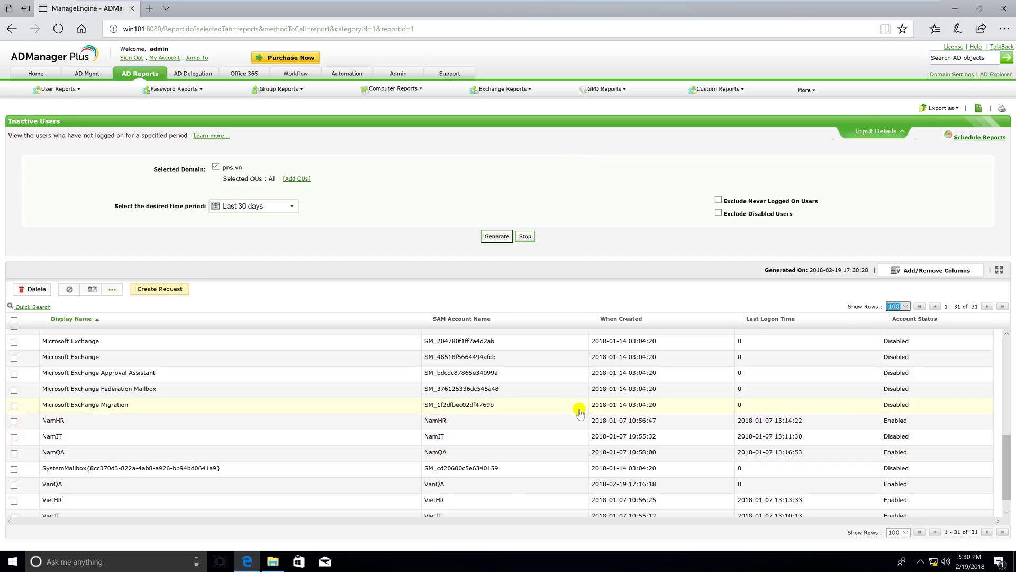
{"action": "scroll", "coordinate": [575, 415], "scroll_direction": "up", "scroll_amount": 3}
Generate the Inactive Users report for the Last 60 Days period and look through all its accounts.
{"action": "left_click", "coordinate": [290, 208]}
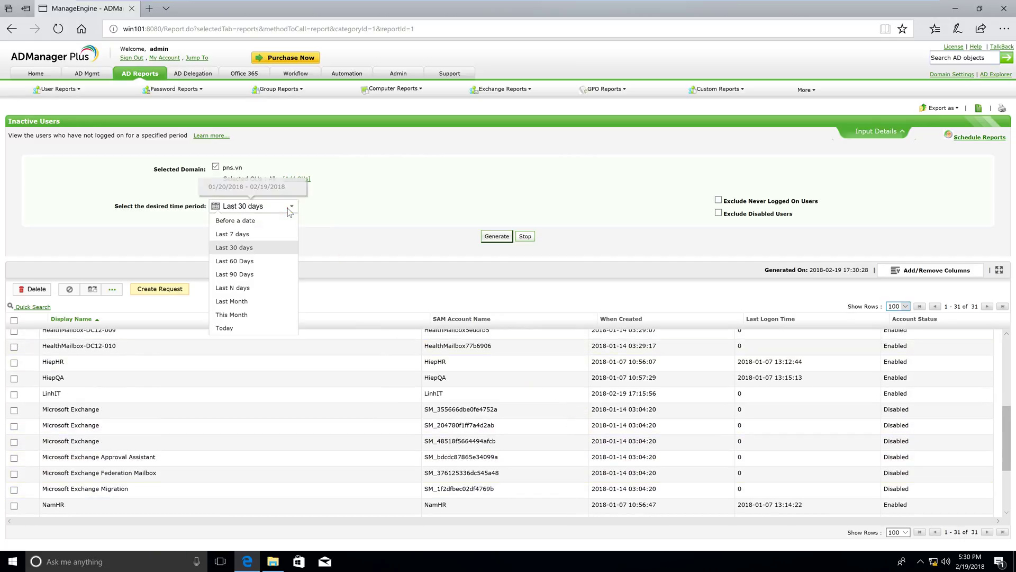
{"action": "left_click", "coordinate": [244, 261]}
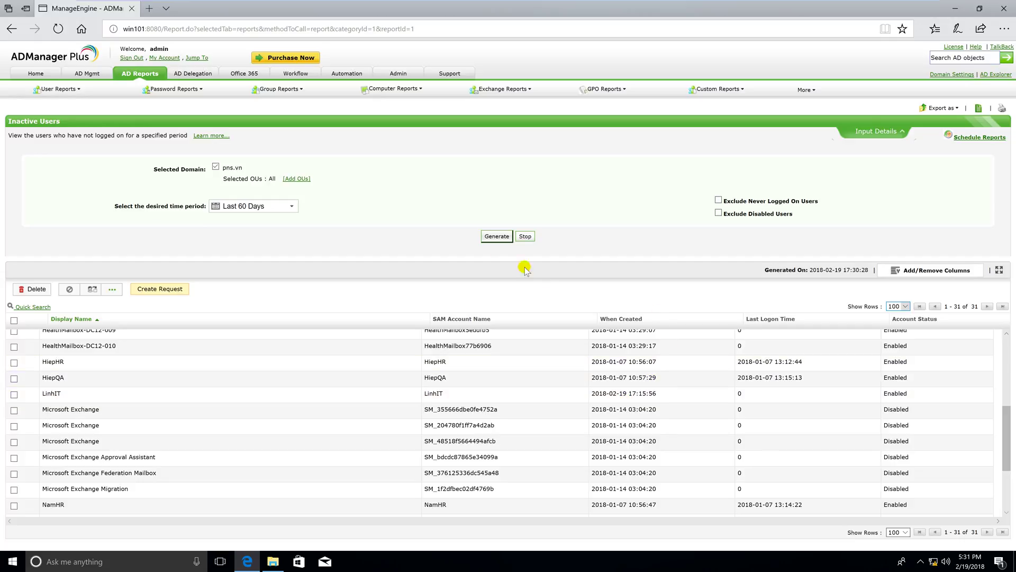
{"action": "left_click", "coordinate": [490, 237]}
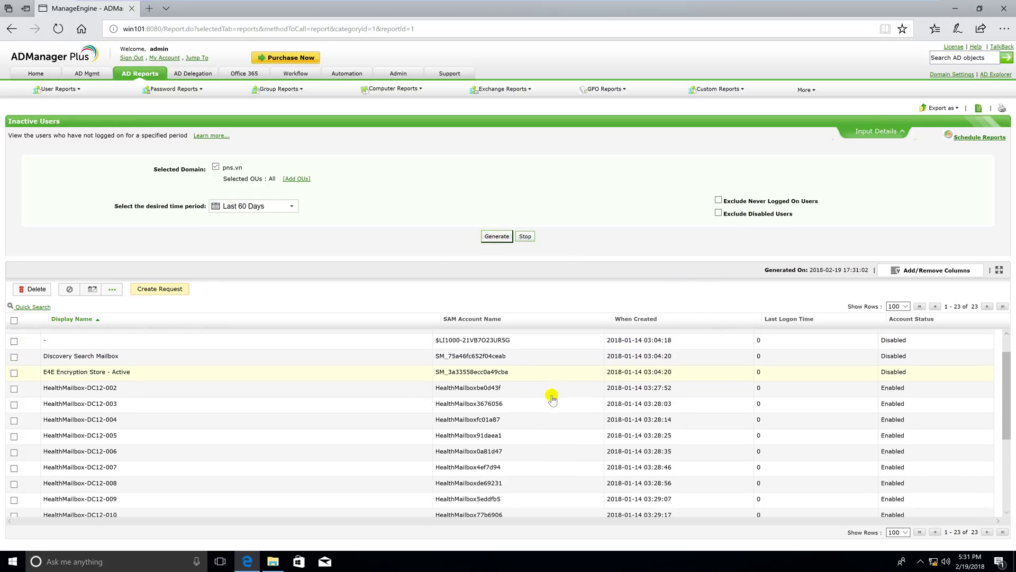
{"action": "scroll", "coordinate": [566, 394], "scroll_direction": "down", "scroll_amount": 4}
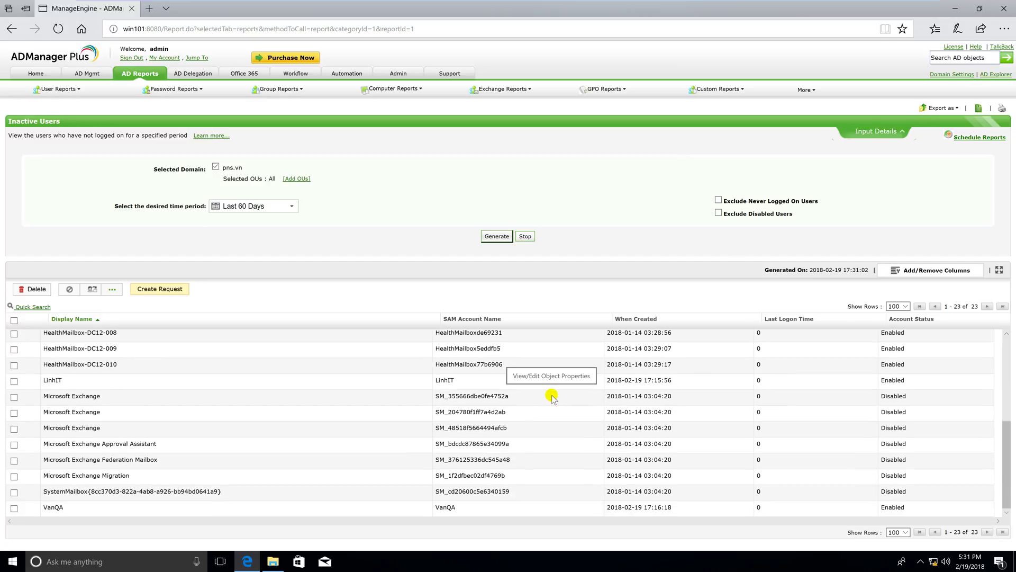
{"action": "scroll", "coordinate": [552, 397], "scroll_direction": "up", "scroll_amount": 4}
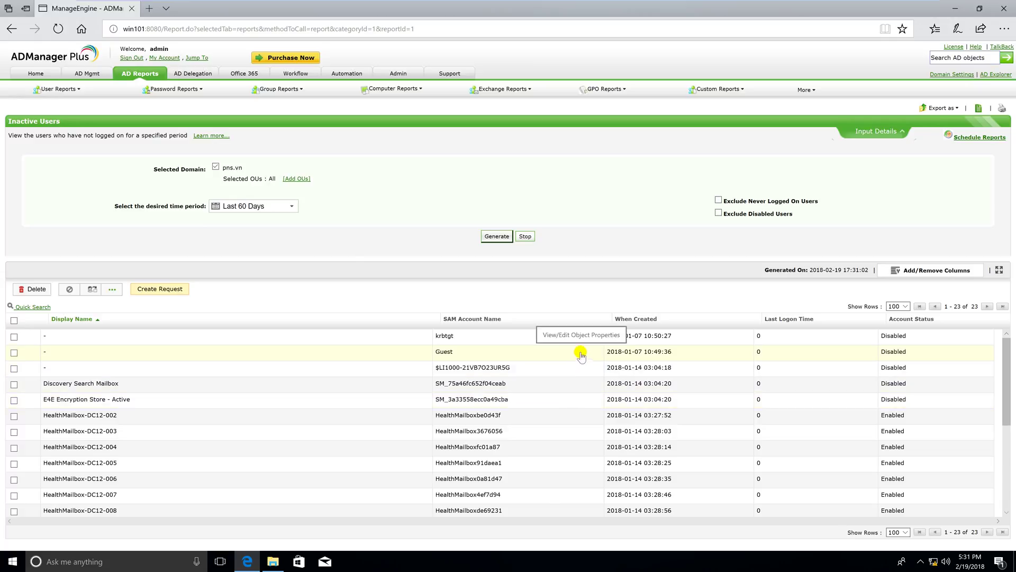
Generate the Inactive Users report for the Last 7 days period and examine its accounts and last logon times.
{"action": "left_click", "coordinate": [274, 206]}
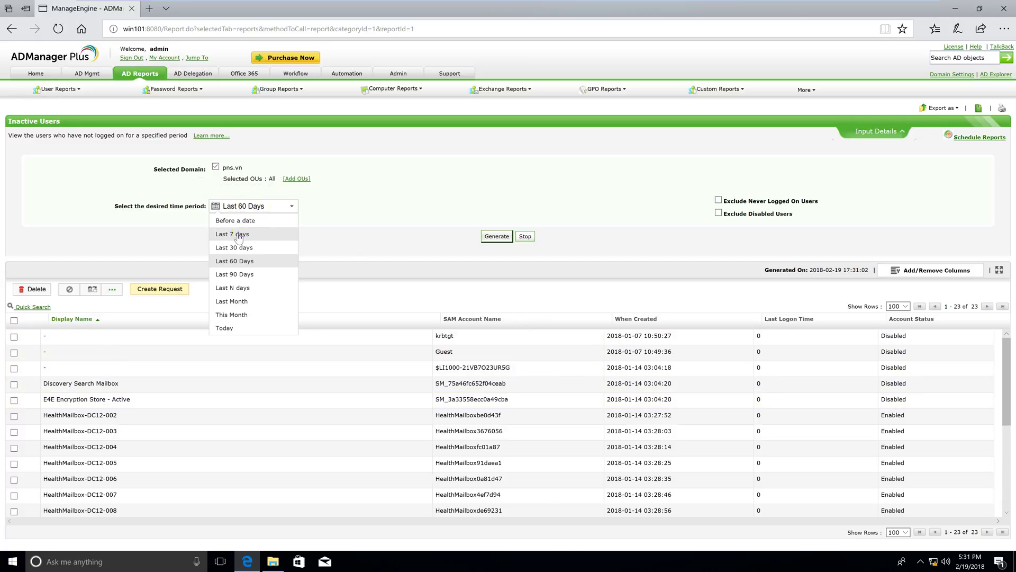
{"action": "left_click", "coordinate": [240, 234]}
{"action": "left_click", "coordinate": [485, 237]}
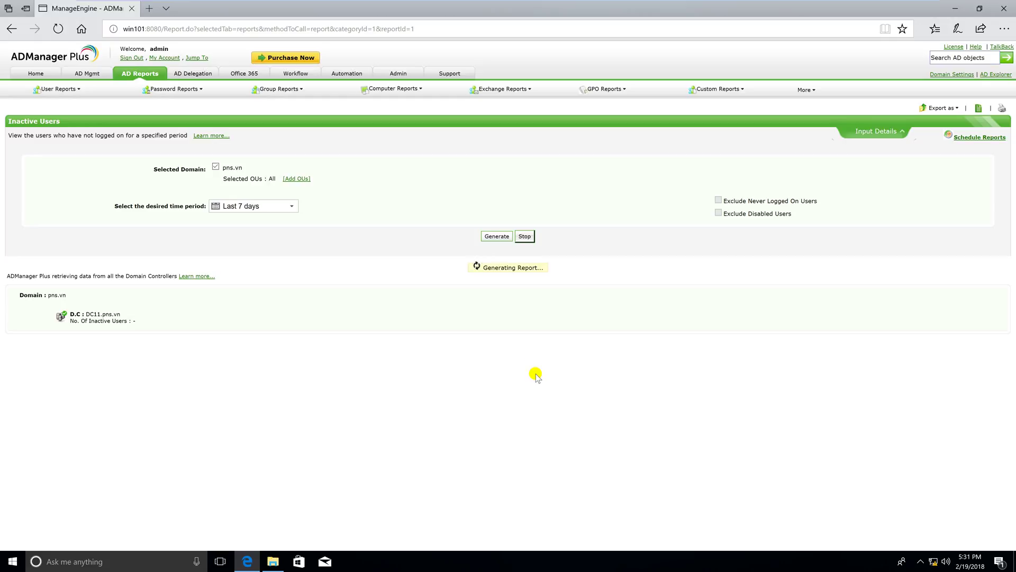
{"action": "scroll", "coordinate": [530, 381], "scroll_direction": "down", "scroll_amount": 5}
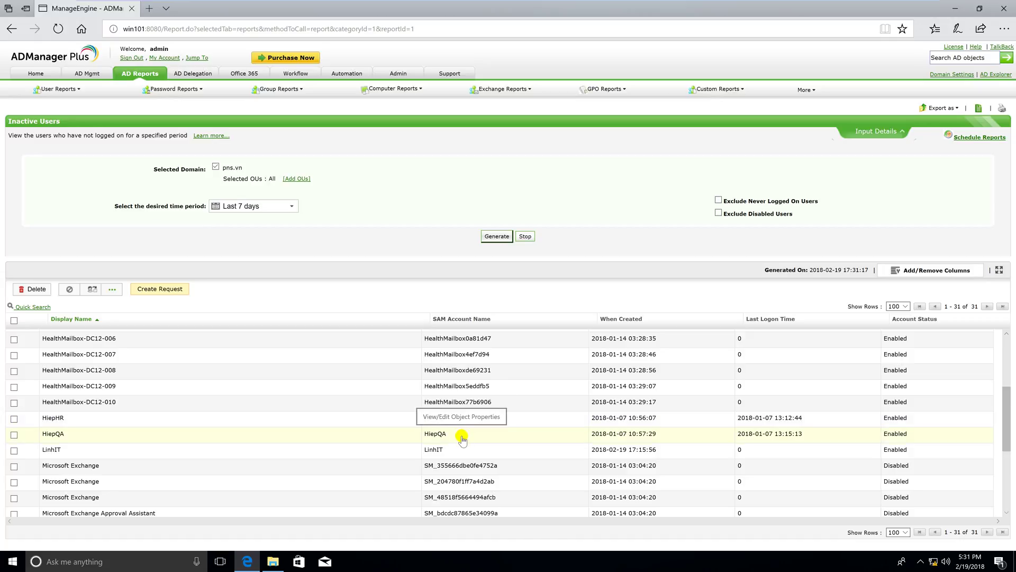
{"action": "scroll", "coordinate": [462, 438], "scroll_direction": "down", "scroll_amount": 5}
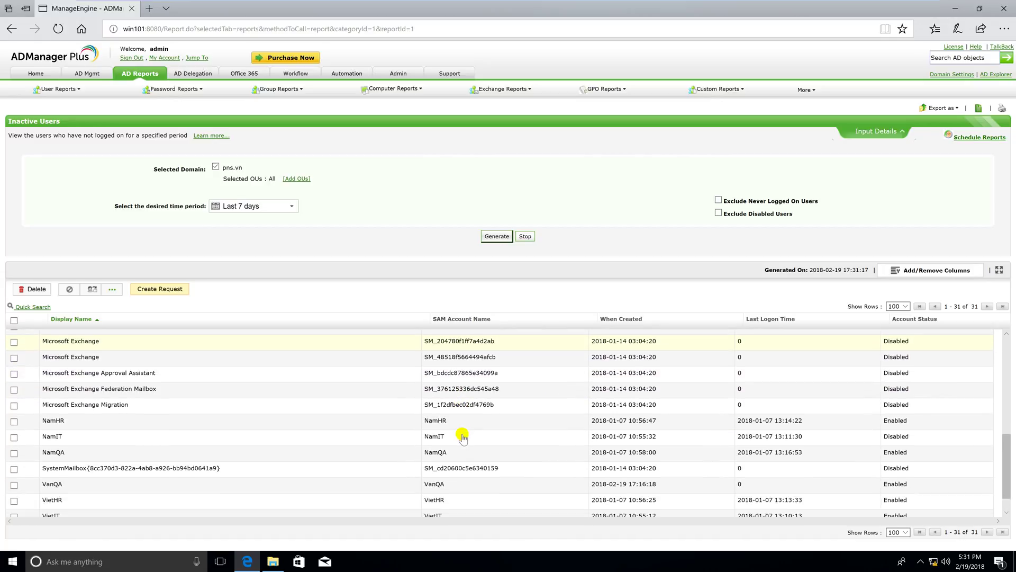
{"action": "scroll", "coordinate": [506, 448], "scroll_direction": "down", "scroll_amount": 1}
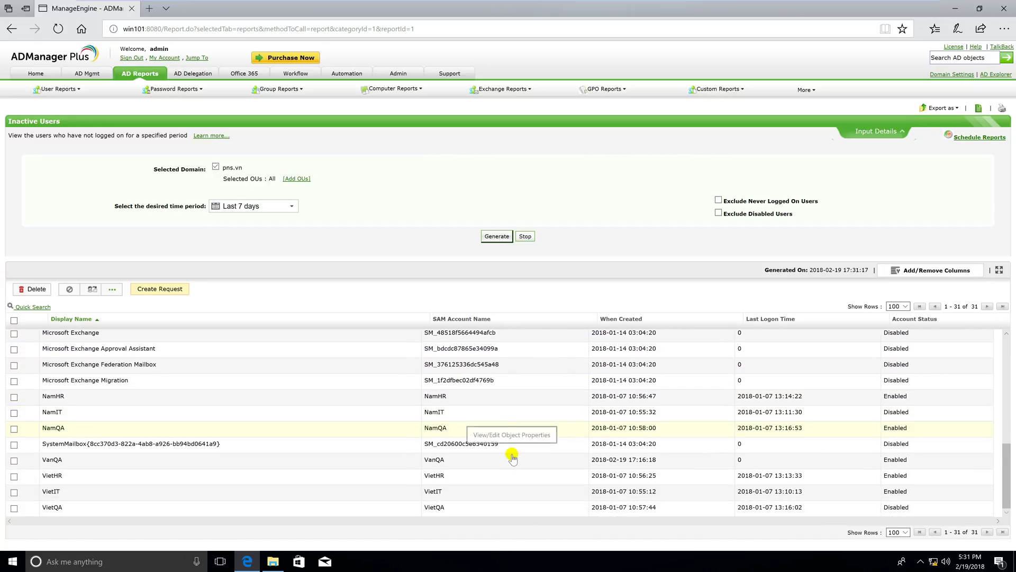
{"action": "scroll", "coordinate": [512, 456], "scroll_direction": "up", "scroll_amount": 6}
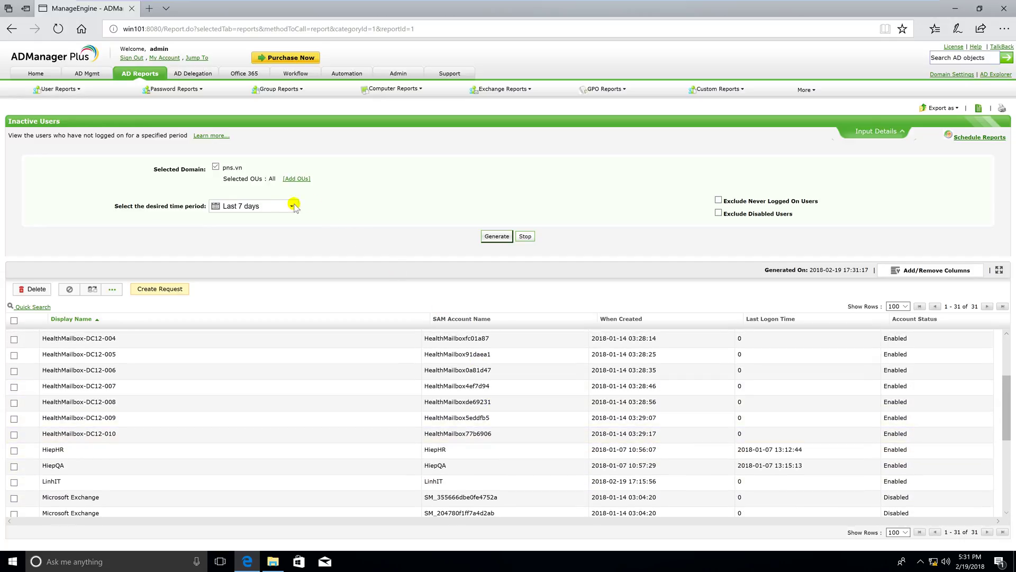
Set the Inactive Users time period back to Last 60 Days and regenerate the report.
{"action": "left_click", "coordinate": [281, 208]}
{"action": "left_click", "coordinate": [241, 260]}
{"action": "left_click", "coordinate": [490, 237]}
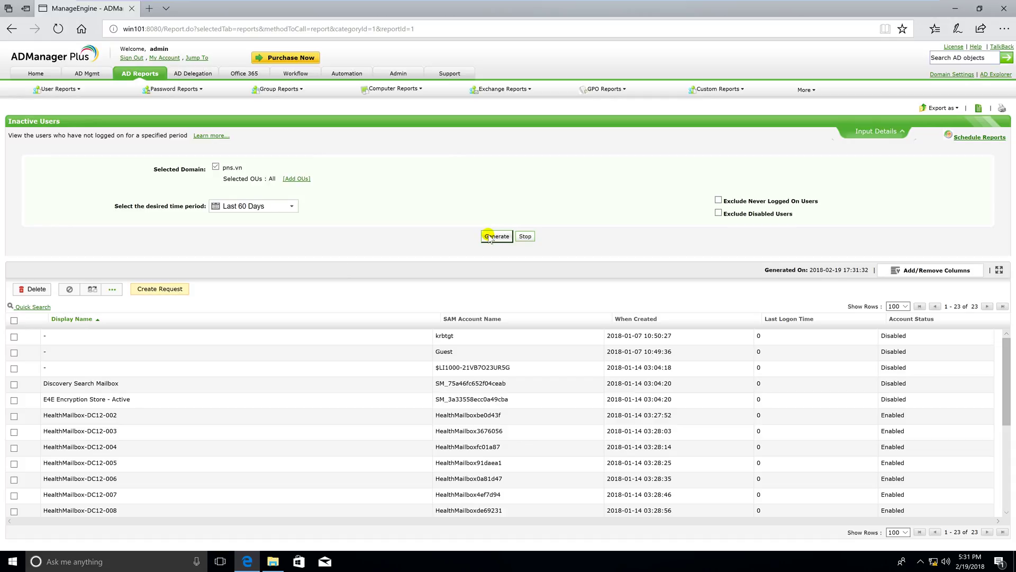
Export the Inactive Users report as XLSX, save it, and open ADMPReport (1) from the Downloads folder in Excel.
{"action": "left_click", "coordinate": [943, 108]}
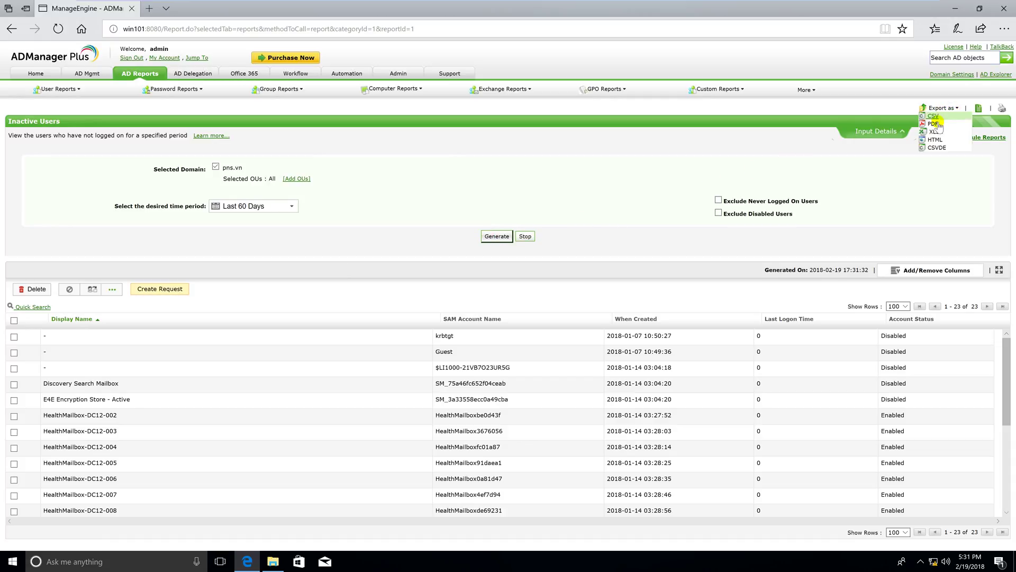
{"action": "left_click", "coordinate": [942, 134]}
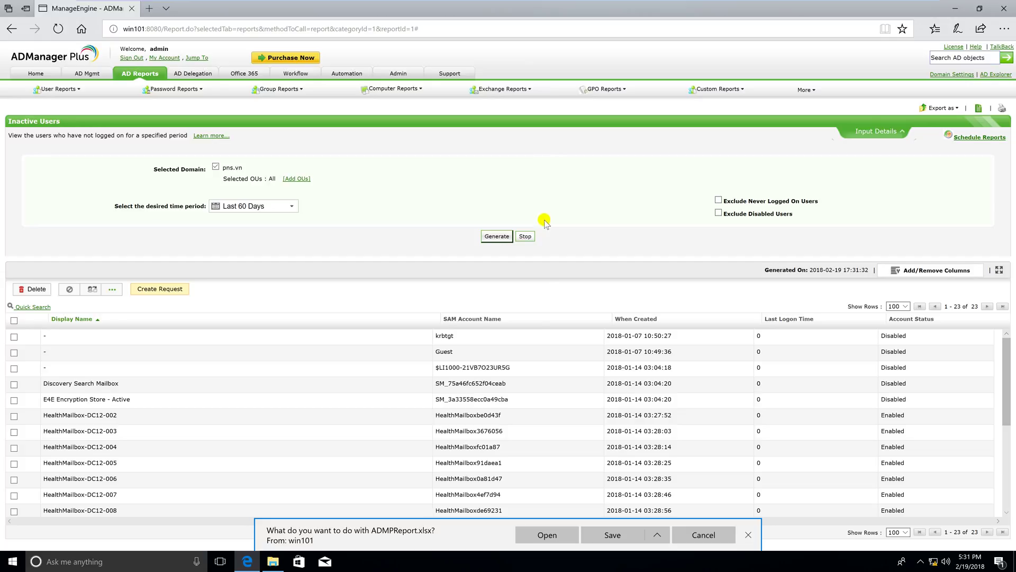
{"action": "left_click", "coordinate": [611, 535]}
{"action": "left_click", "coordinate": [612, 538]}
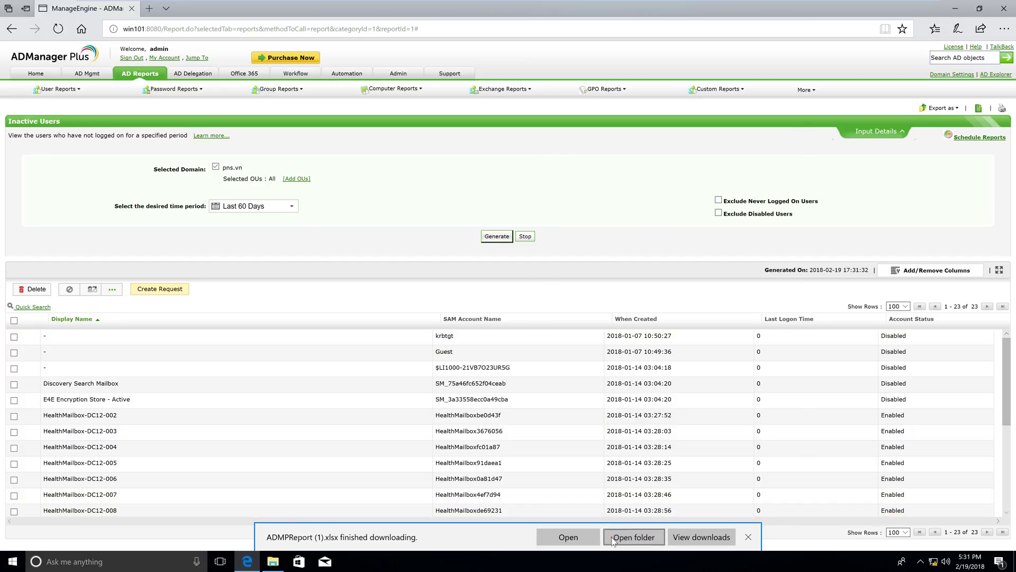
{"action": "left_click", "coordinate": [408, 259]}
{"action": "left_click", "coordinate": [382, 190]}
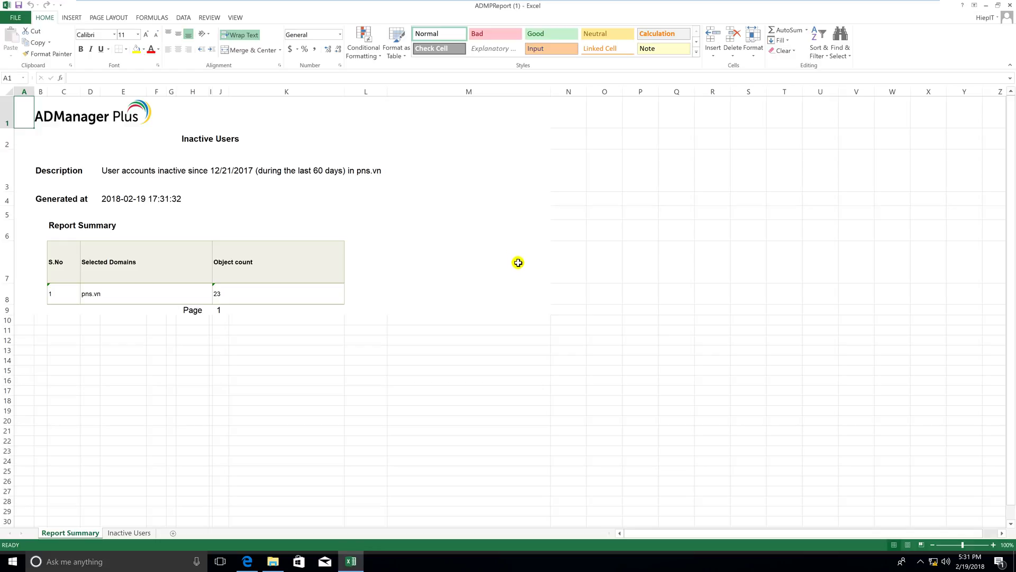
Check the description on the Report Summary sheet, then examine the first accounts on the Inactive Users sheet.
{"action": "left_click", "coordinate": [217, 171]}
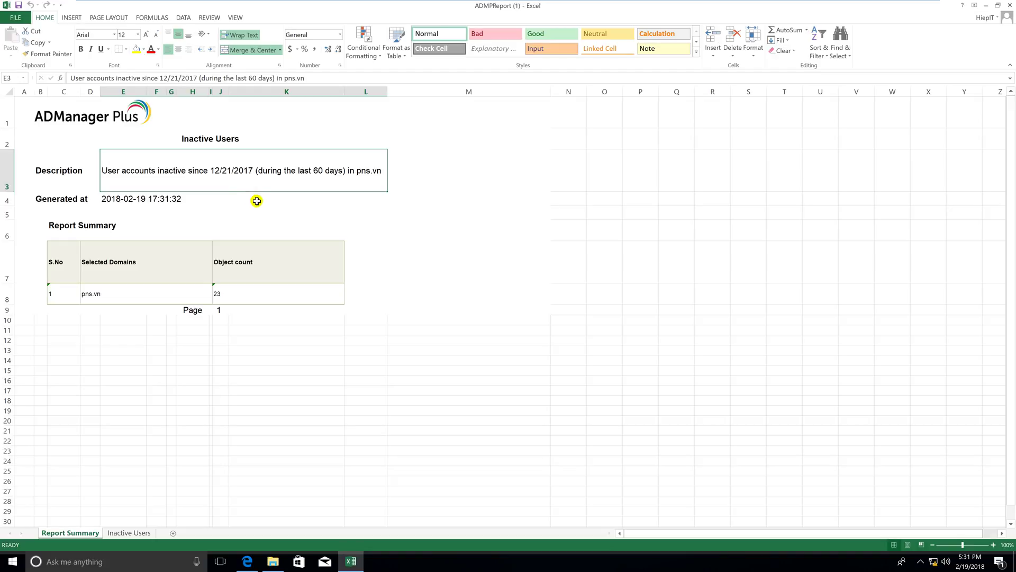
{"action": "left_click", "coordinate": [128, 532]}
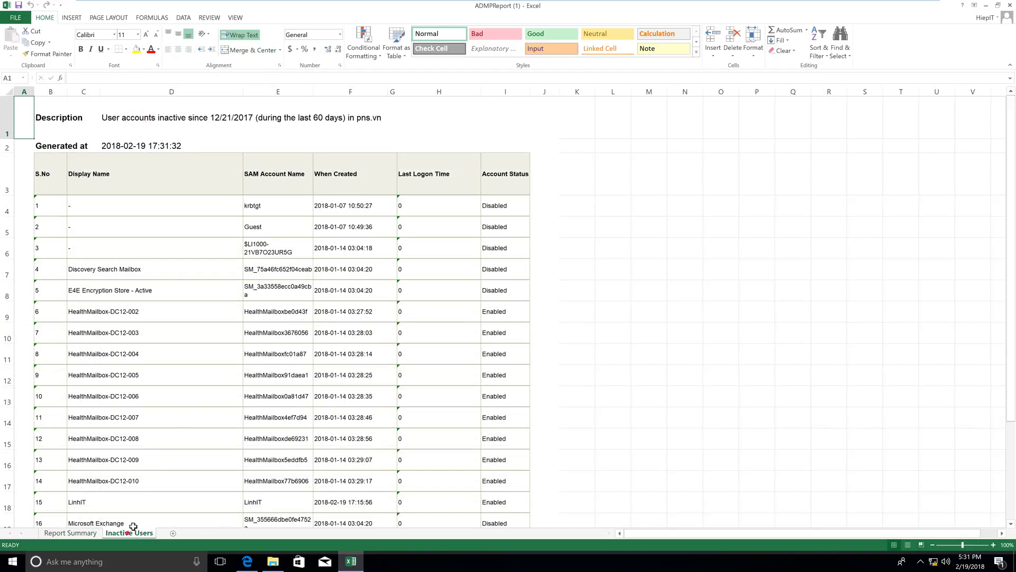
{"action": "left_click", "coordinate": [182, 272]}
{"action": "left_click", "coordinate": [159, 360]}
{"action": "left_click", "coordinate": [174, 413]}
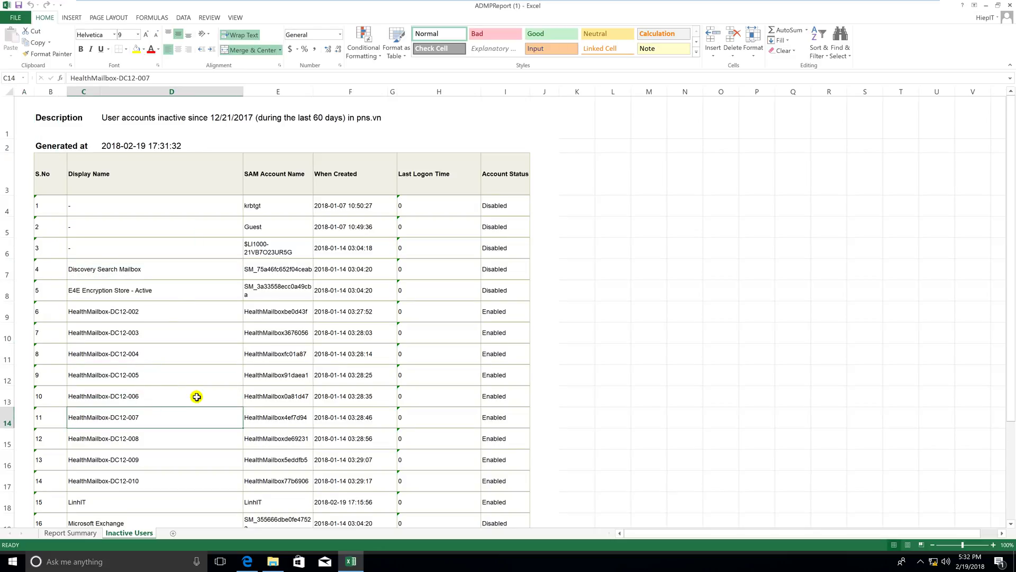
Examine the remaining account names through the last row of the Inactive Users sheet, then return to the table header.
{"action": "scroll", "coordinate": [159, 371], "scroll_direction": "down", "scroll_amount": 3}
{"action": "left_click", "coordinate": [136, 271]}
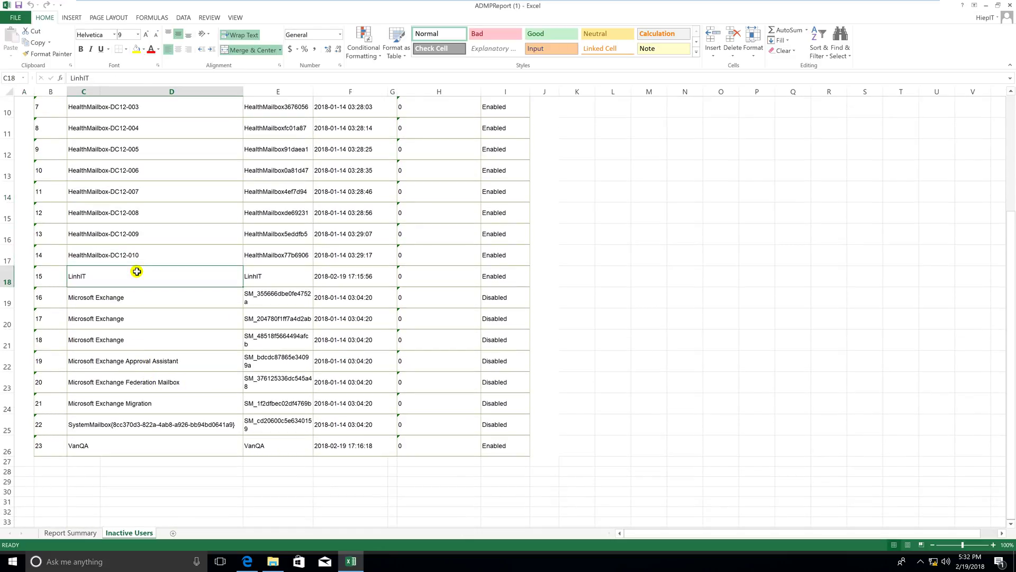
{"action": "left_click", "coordinate": [106, 448]}
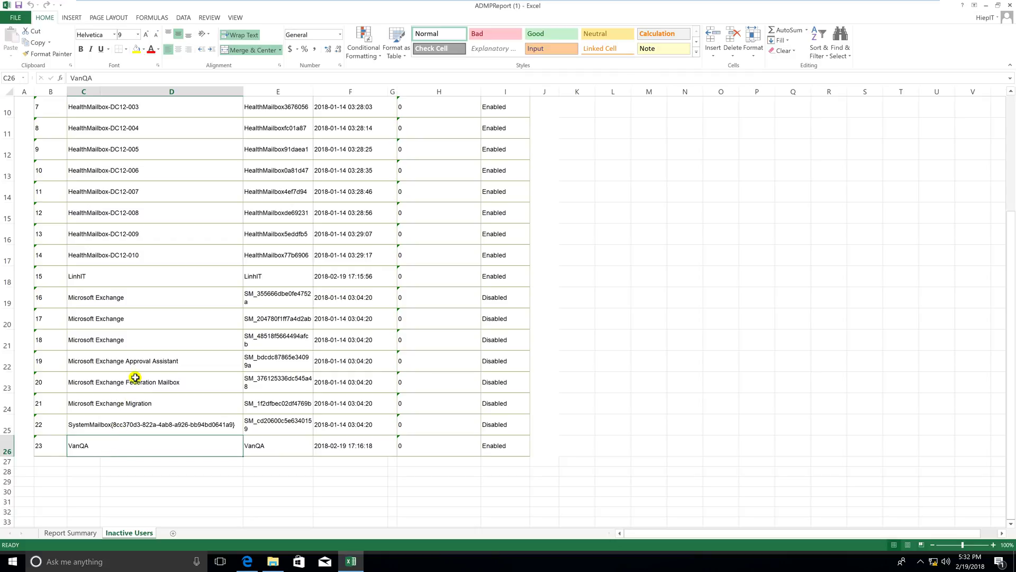
{"action": "left_click", "coordinate": [135, 380]}
{"action": "left_click", "coordinate": [142, 338]}
{"action": "left_click", "coordinate": [156, 304]}
{"action": "left_click", "coordinate": [168, 254]}
{"action": "left_click", "coordinate": [170, 222]}
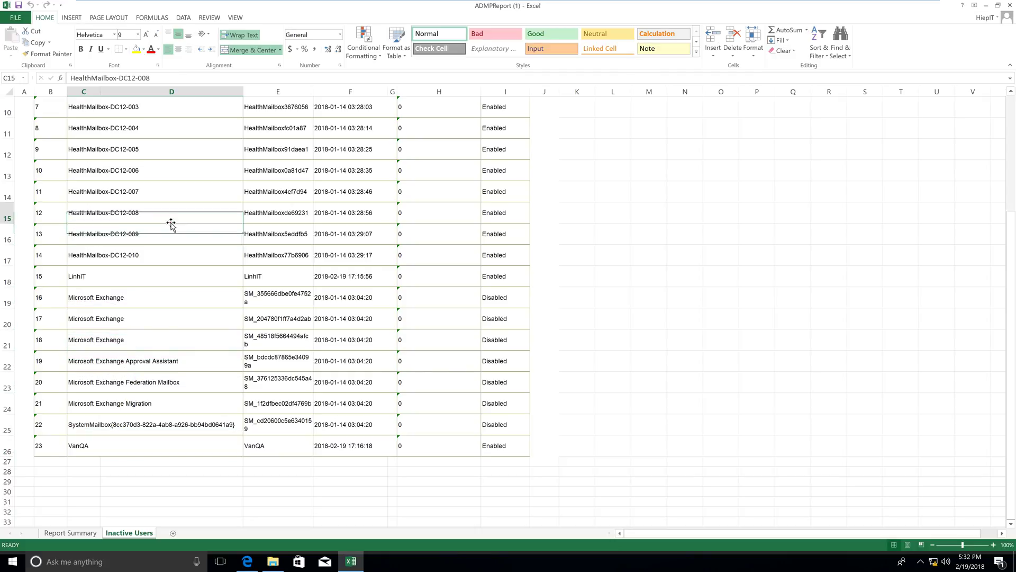
{"action": "scroll", "coordinate": [173, 230], "scroll_direction": "up", "scroll_amount": 3}
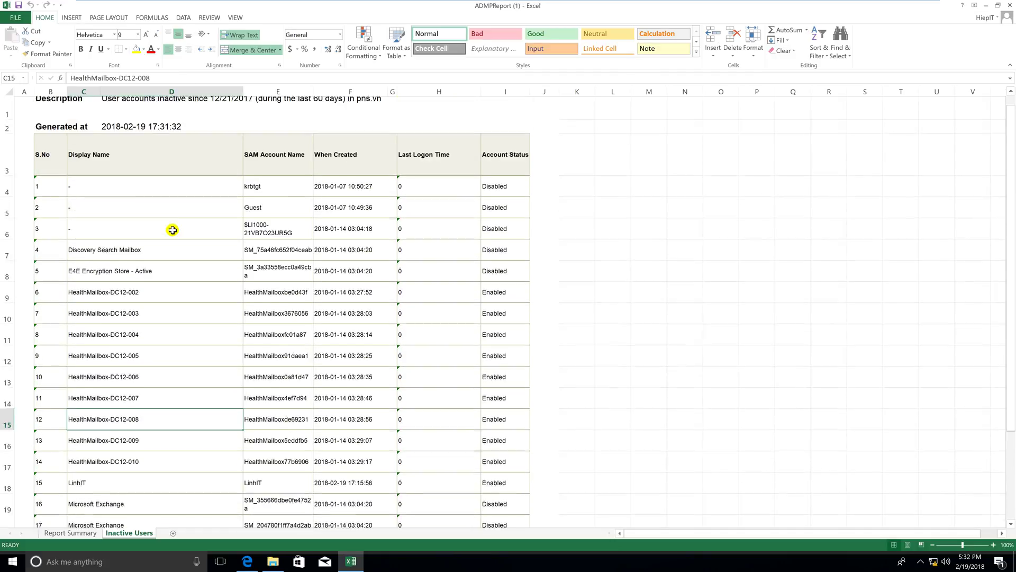